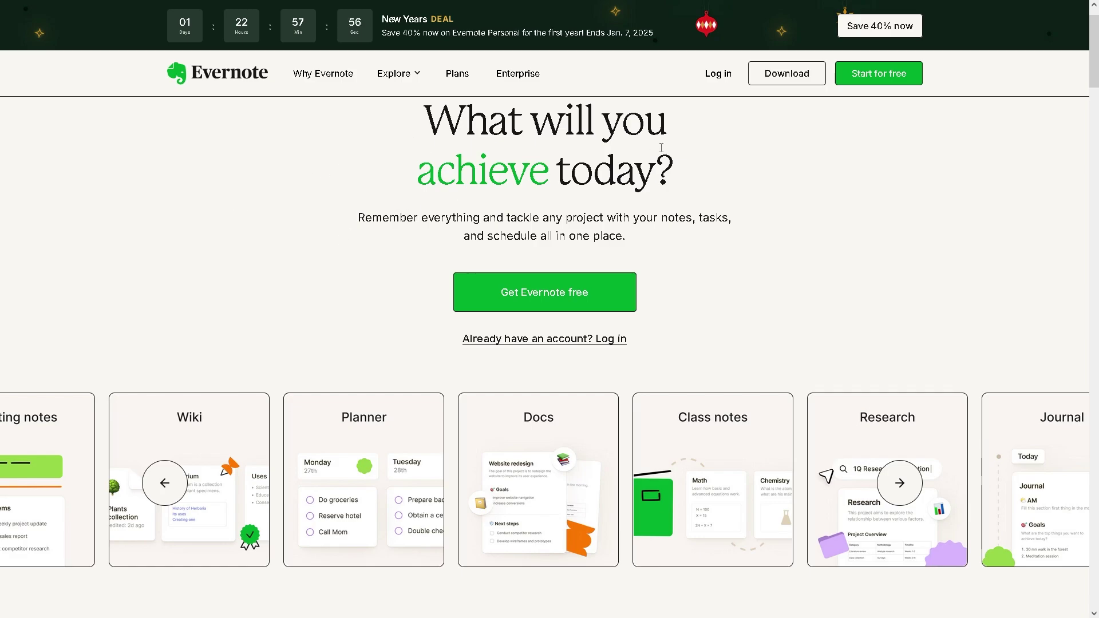
- Sign up for a free Evernote account with an email address
{"action": "left_click", "coordinate": [878, 75]}
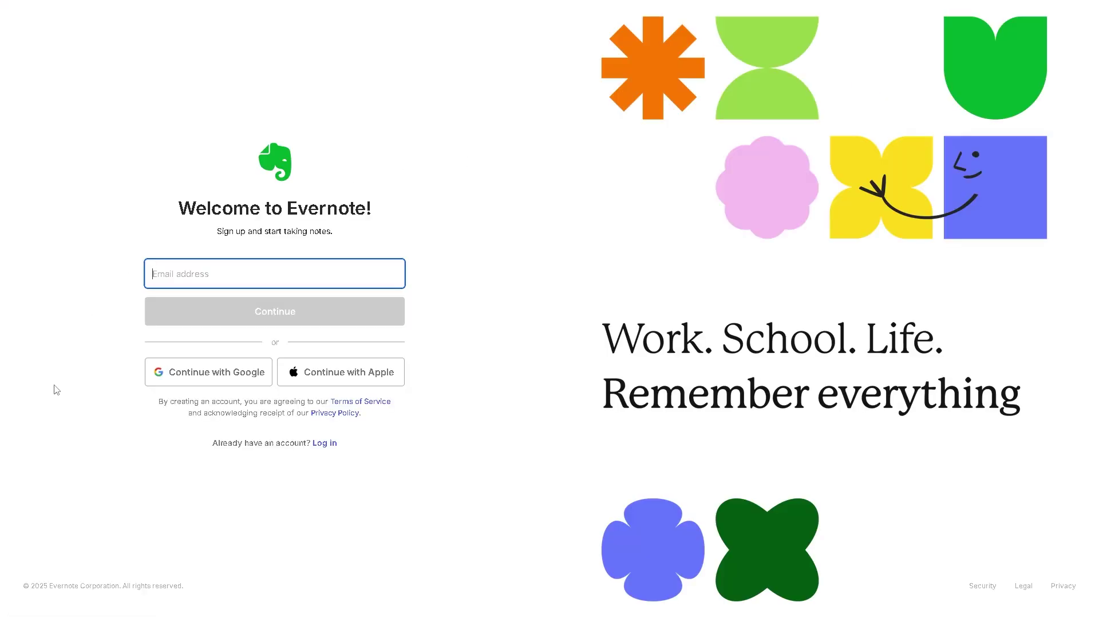
{"action": "left_click", "coordinate": [85, 395]}
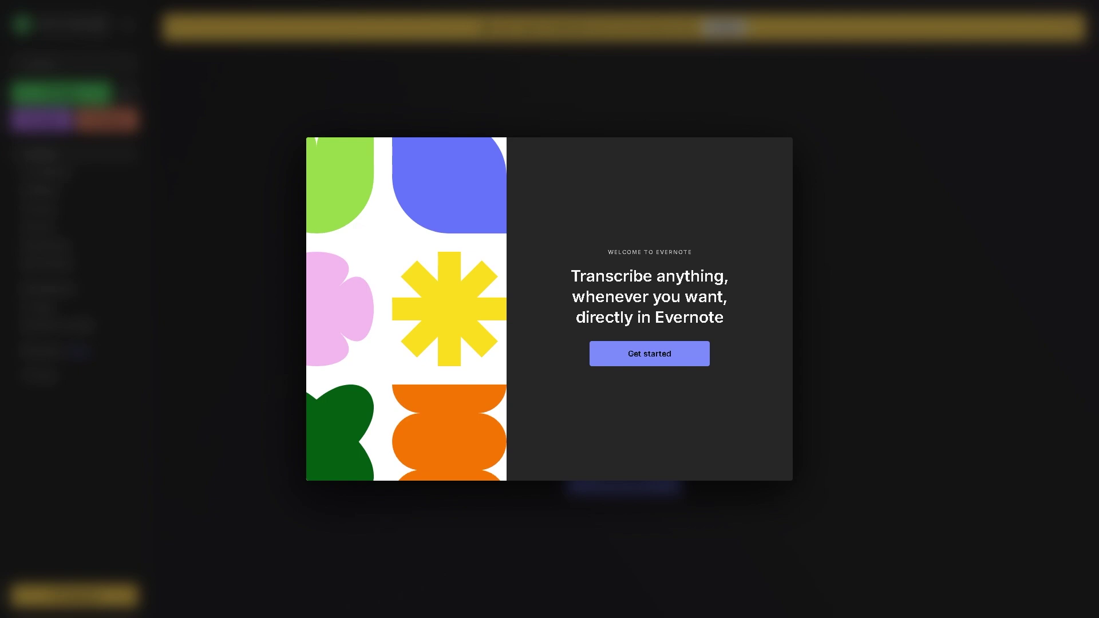
- Answer onboarding with Personal, manage projects or tasks, online search, and note taking
{"action": "left_click", "coordinate": [665, 358]}
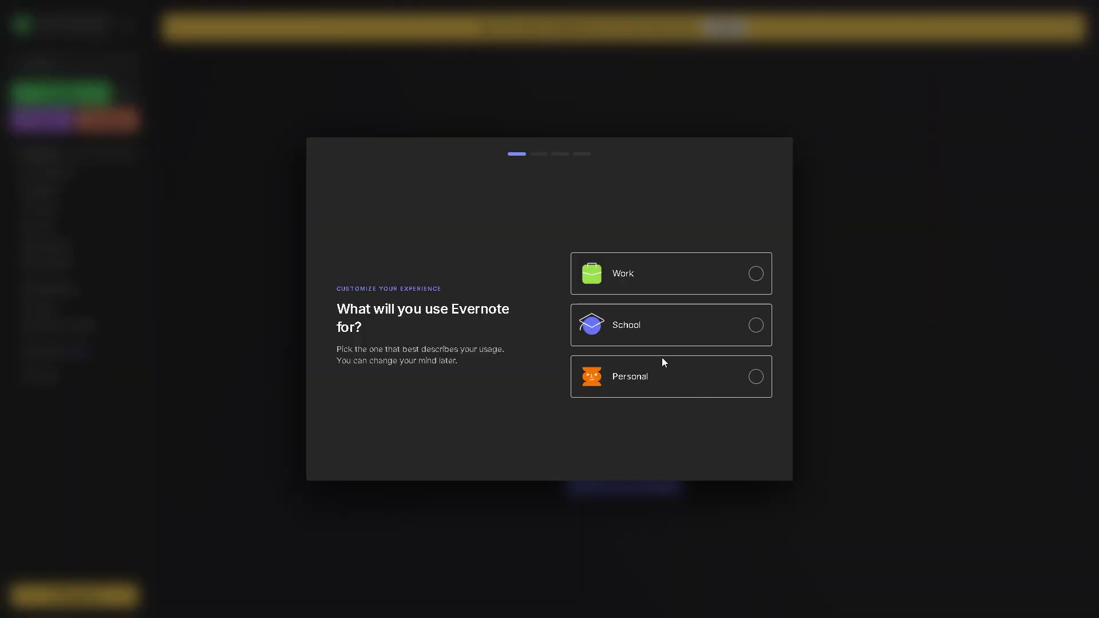
{"action": "left_click", "coordinate": [756, 376]}
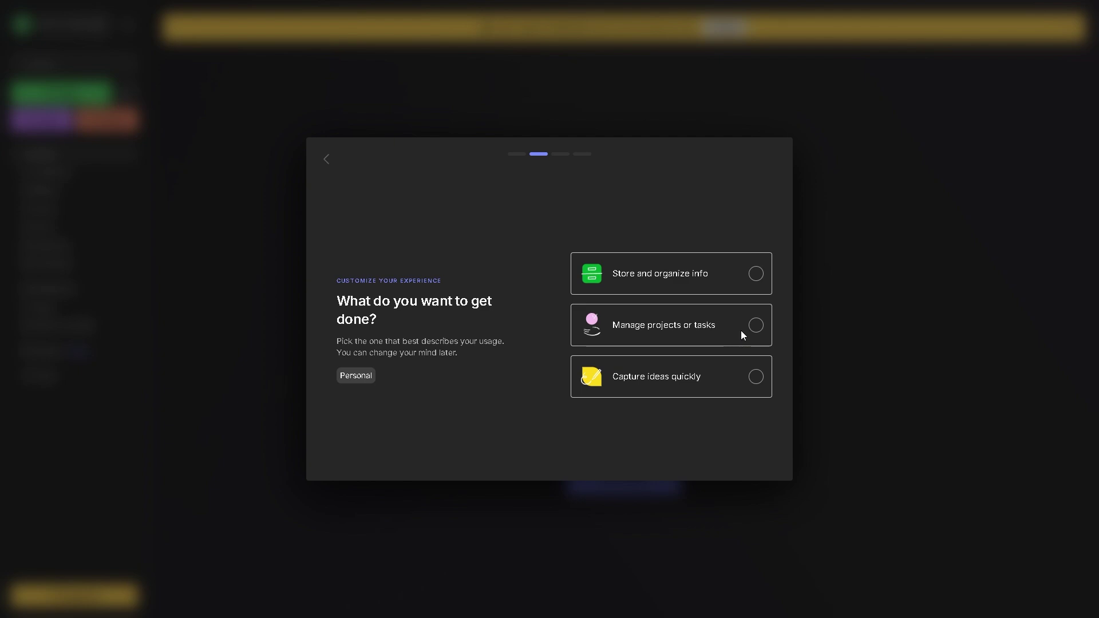
{"action": "left_click", "coordinate": [756, 326]}
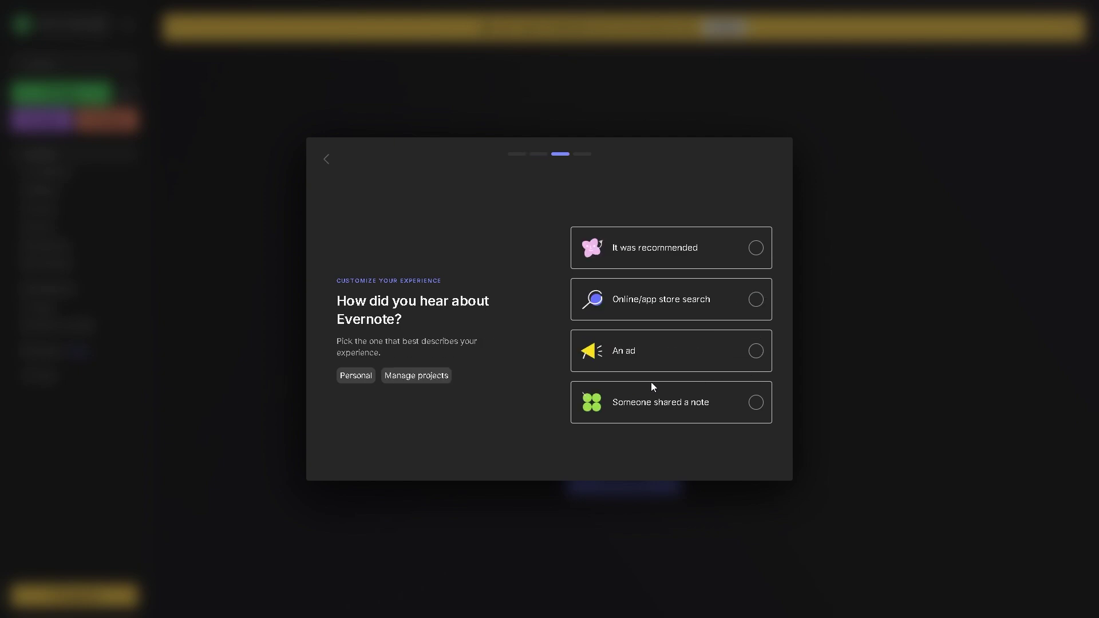
{"action": "left_click", "coordinate": [756, 300]}
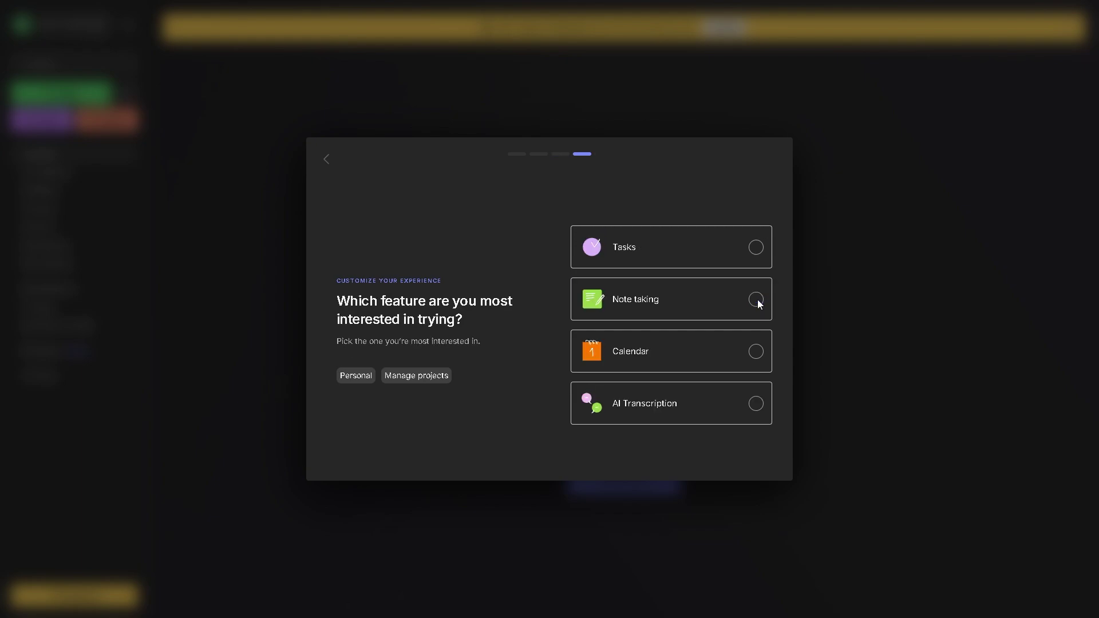
{"action": "left_click", "coordinate": [756, 299]}
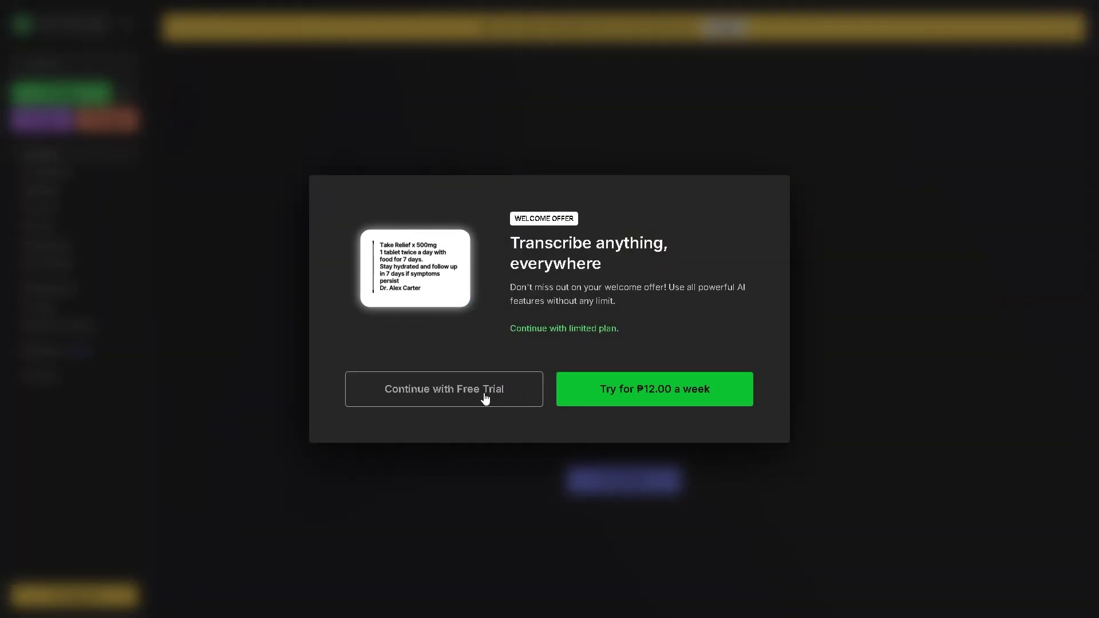
- Continue with the free trial and create a new Untitled note in First Notebook
{"action": "left_click", "coordinate": [485, 397]}
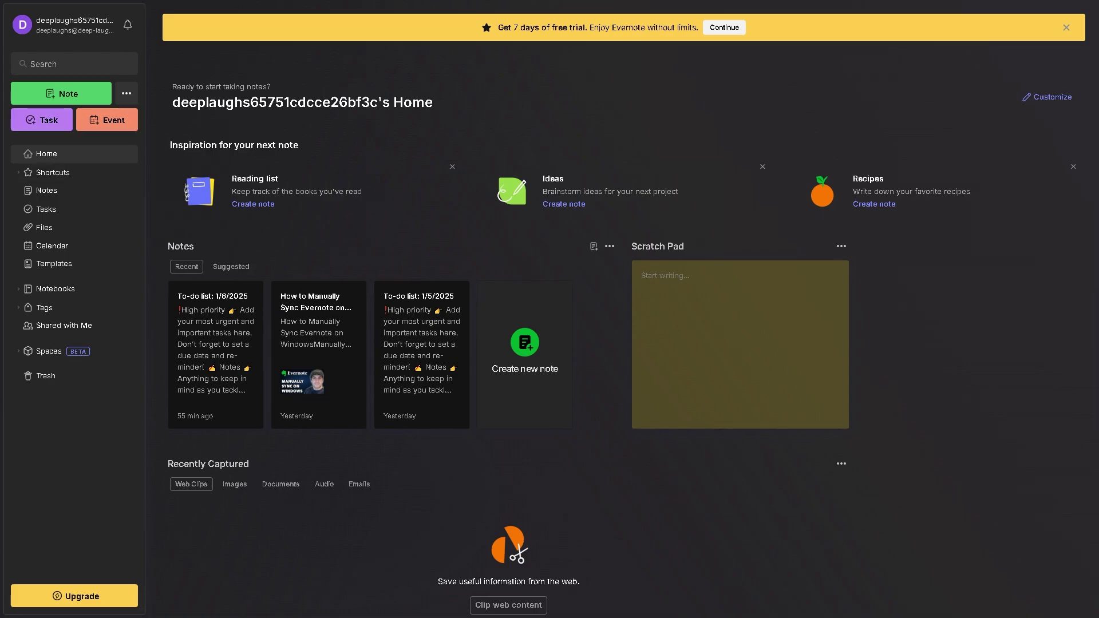
{"action": "left_click", "coordinate": [57, 95]}
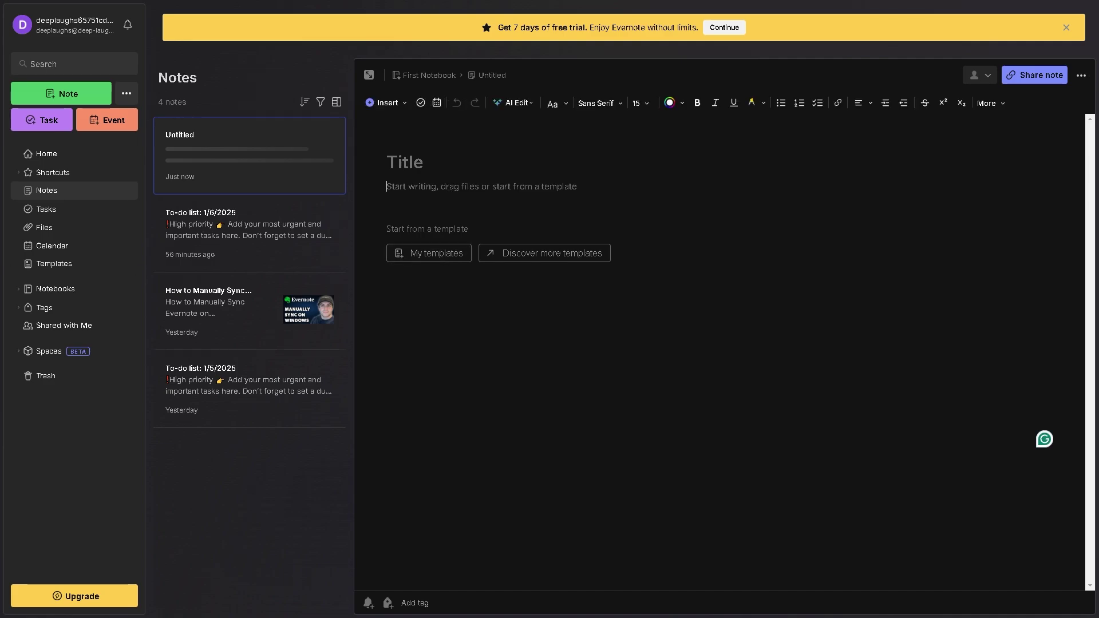
- Title the note 'How to Use Evernote for Beginners' and repeat that line in the body
{"action": "left_click", "coordinate": [447, 162]}
{"action": "type", "text": "How to Use Evernote for Beginners"}
{"action": "key", "text": "Return"}
{"action": "type", "text": "How to Use Evernote for Beginners"}
- Format the body line as a green, underlined large header, then start a new line below
{"action": "left_click_drag", "start_coordinate": [532, 188], "coordinate": [385, 194]}
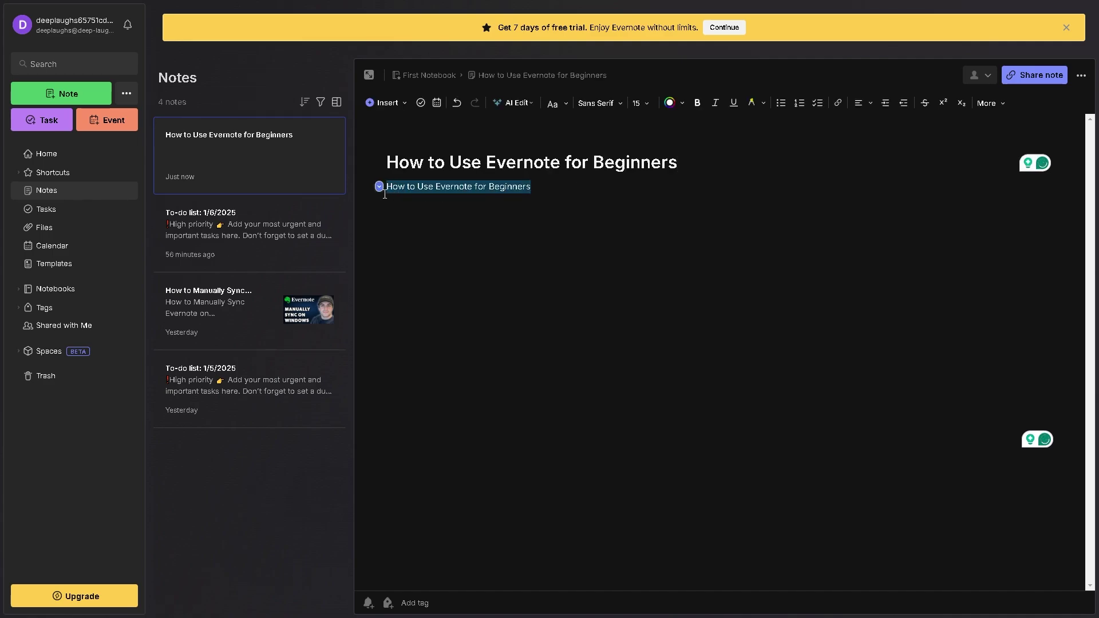
{"action": "left_click", "coordinate": [564, 106]}
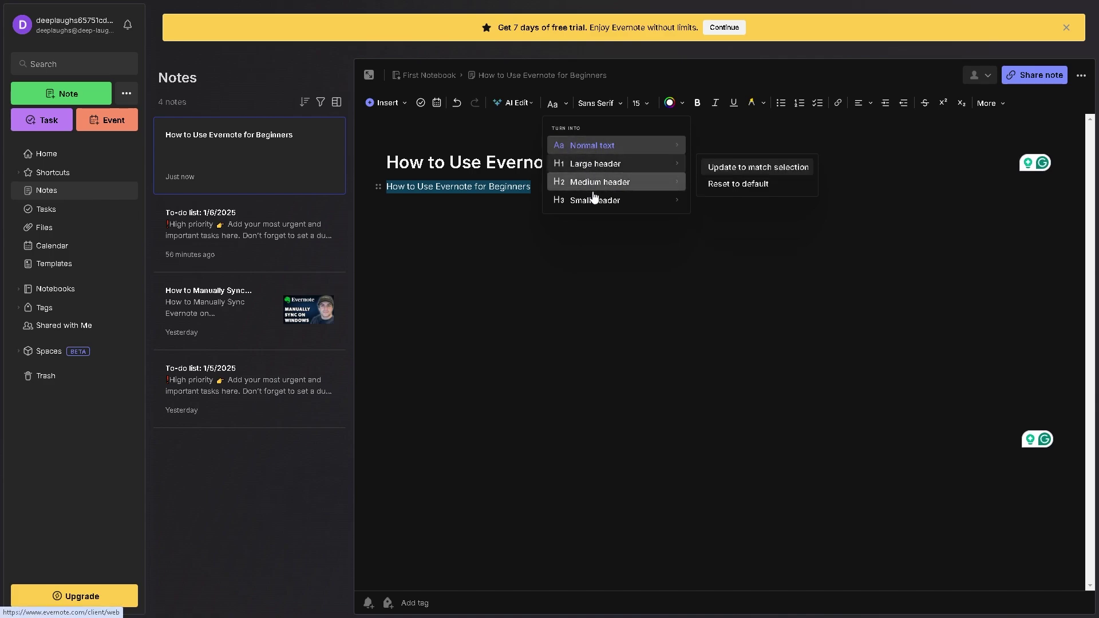
{"action": "left_click", "coordinate": [595, 164]}
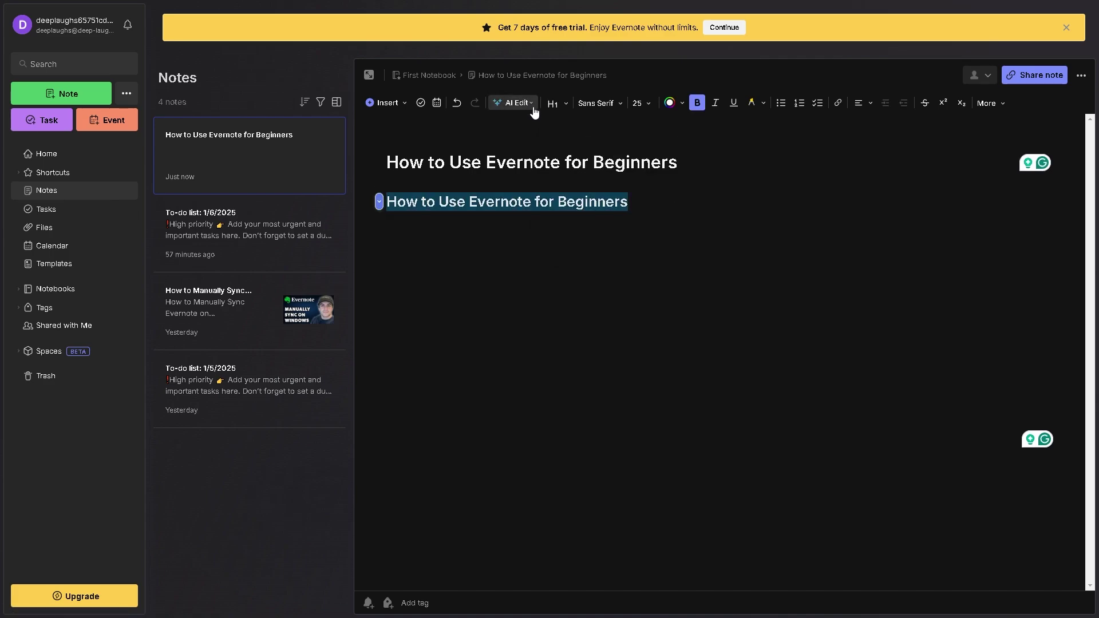
{"action": "left_click", "coordinate": [680, 105]}
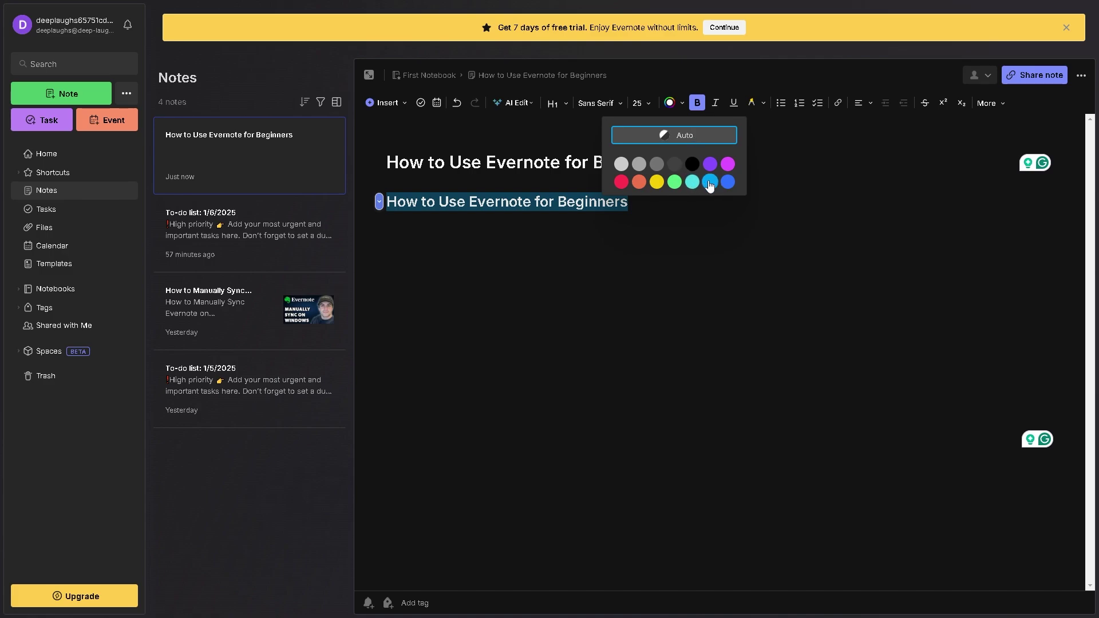
{"action": "left_click", "coordinate": [675, 182]}
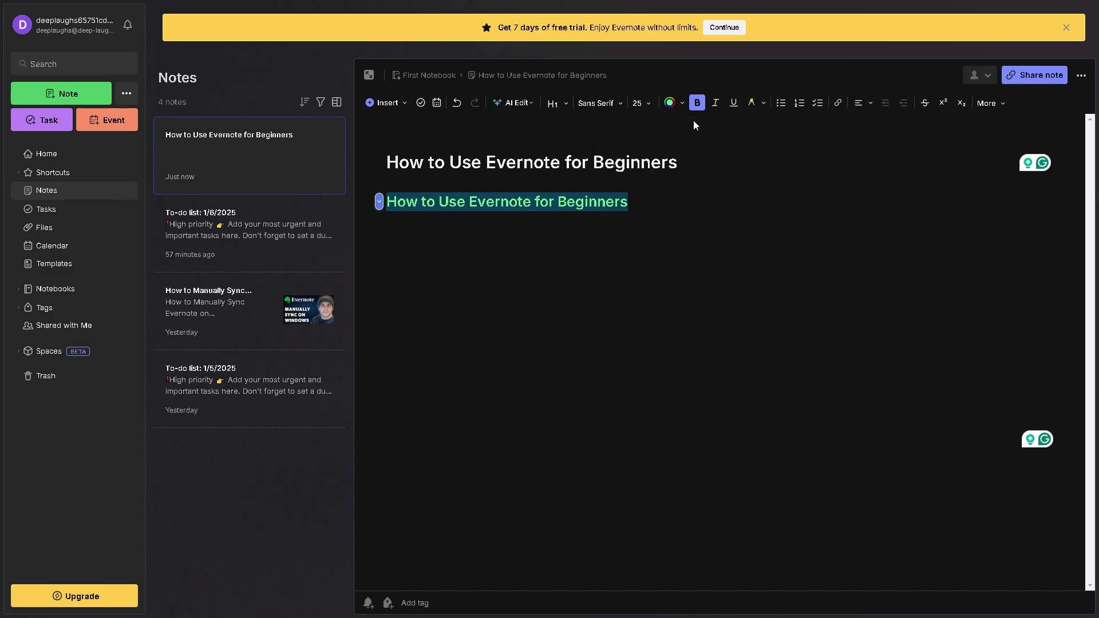
{"action": "left_click", "coordinate": [732, 104]}
{"action": "left_click", "coordinate": [703, 201]}
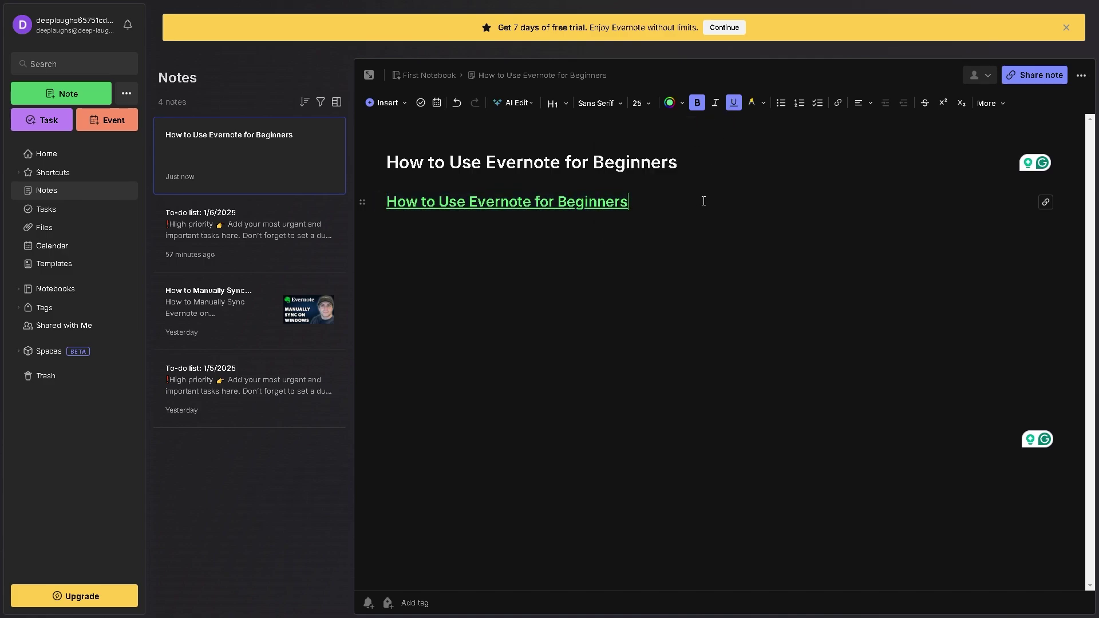
{"action": "key", "text": "Return"}
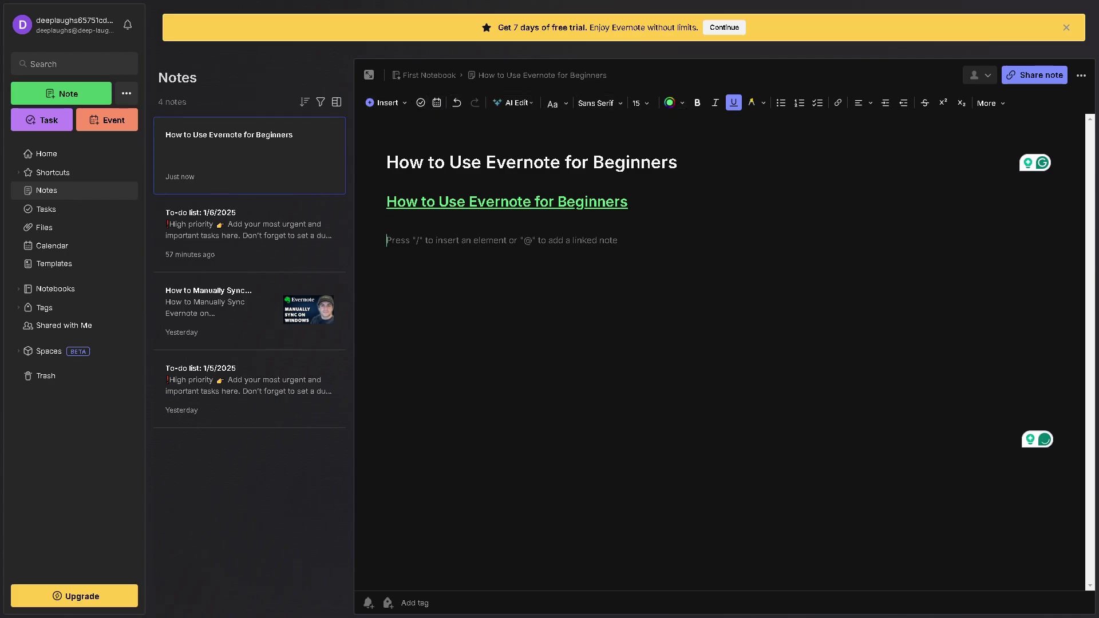
- Paste the 'how to use evernote for beginners.png' thumbnail below the heading and resize it narrower
{"action": "key", "text": "ctrl+v"}
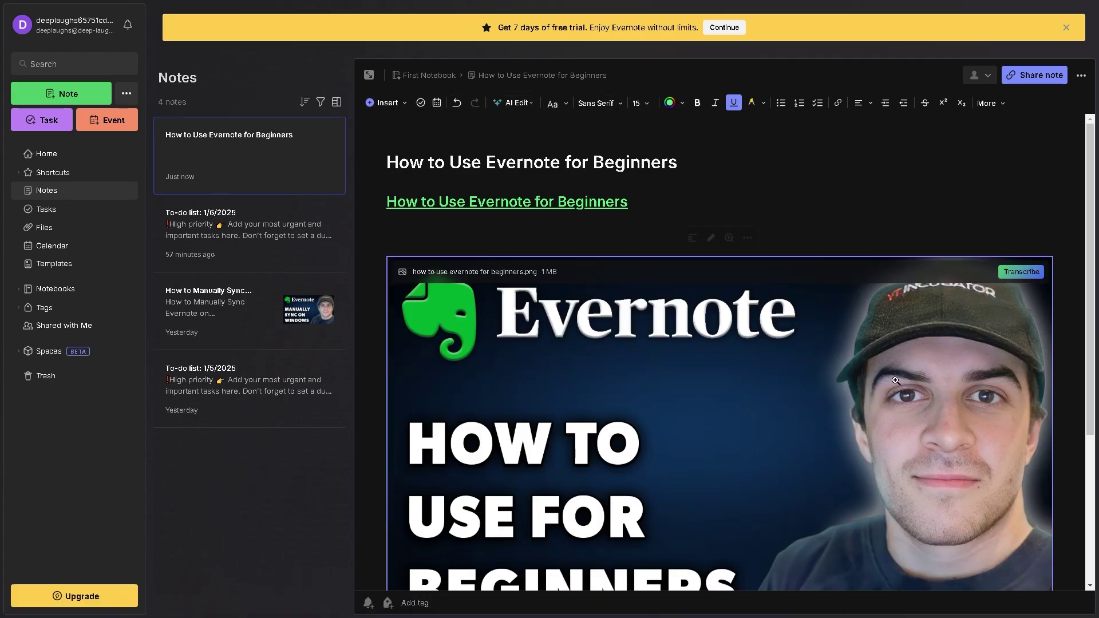
{"action": "scroll", "coordinate": [1004, 442], "scroll_direction": "down", "scroll_amount": 2}
{"action": "left_click_drag", "start_coordinate": [1052, 517], "coordinate": [766, 355]}
{"action": "left_click_drag", "start_coordinate": [766, 469], "coordinate": [840, 512]}
{"action": "left_click", "coordinate": [873, 224]}
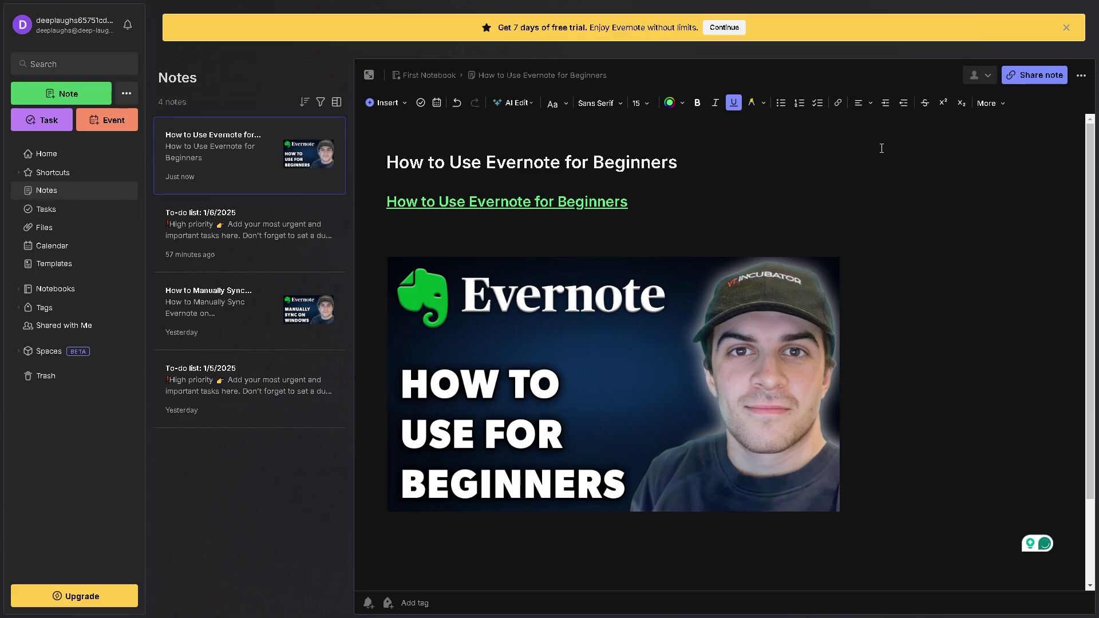
- Set the note's general access to 'Anyone with the link can edit' and copy its link
{"action": "left_click", "coordinate": [992, 81]}
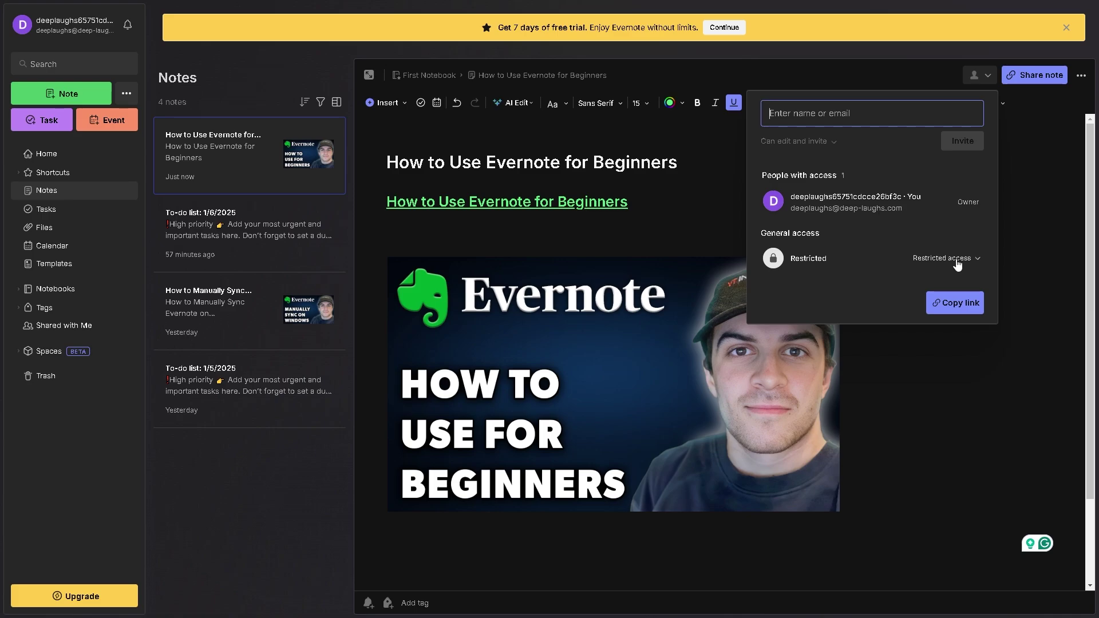
{"action": "left_click", "coordinate": [976, 262]}
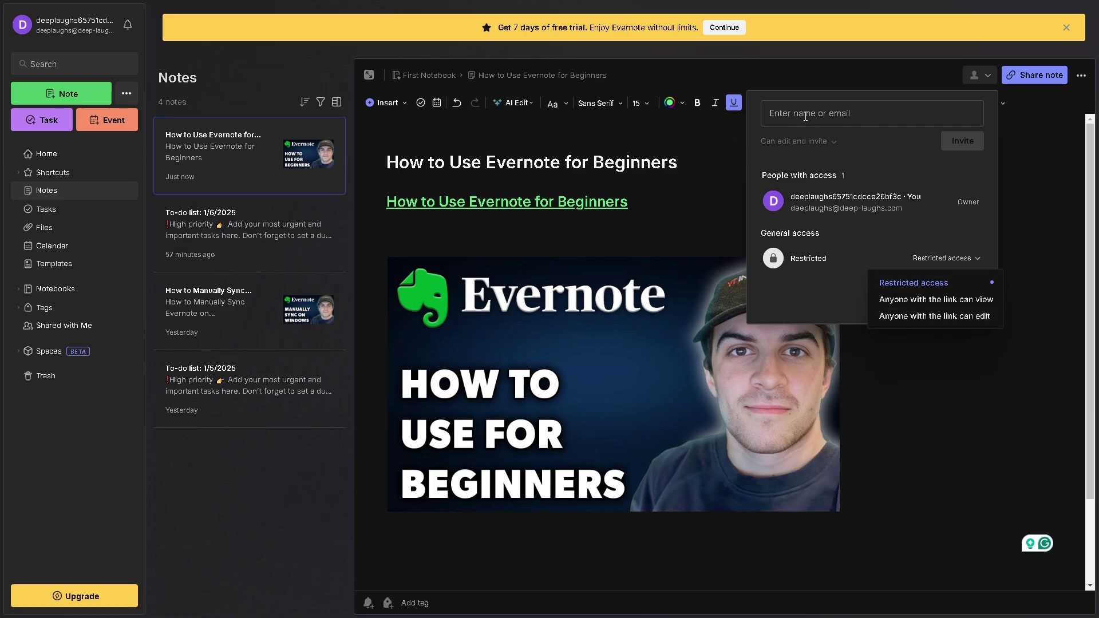
{"action": "left_click", "coordinate": [934, 316]}
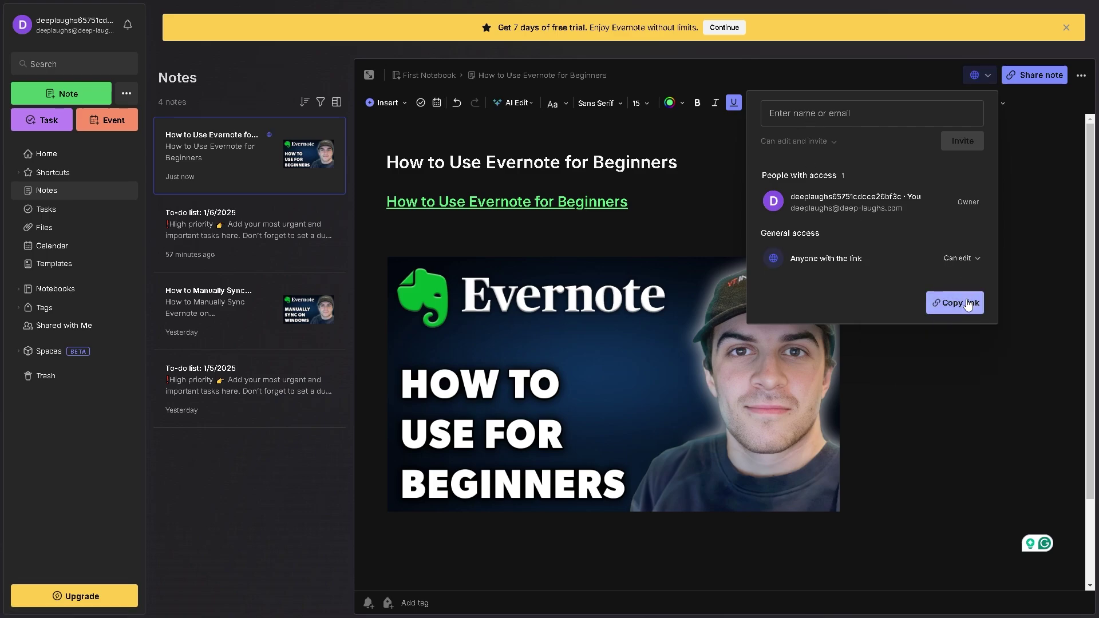
{"action": "left_click", "coordinate": [928, 366]}
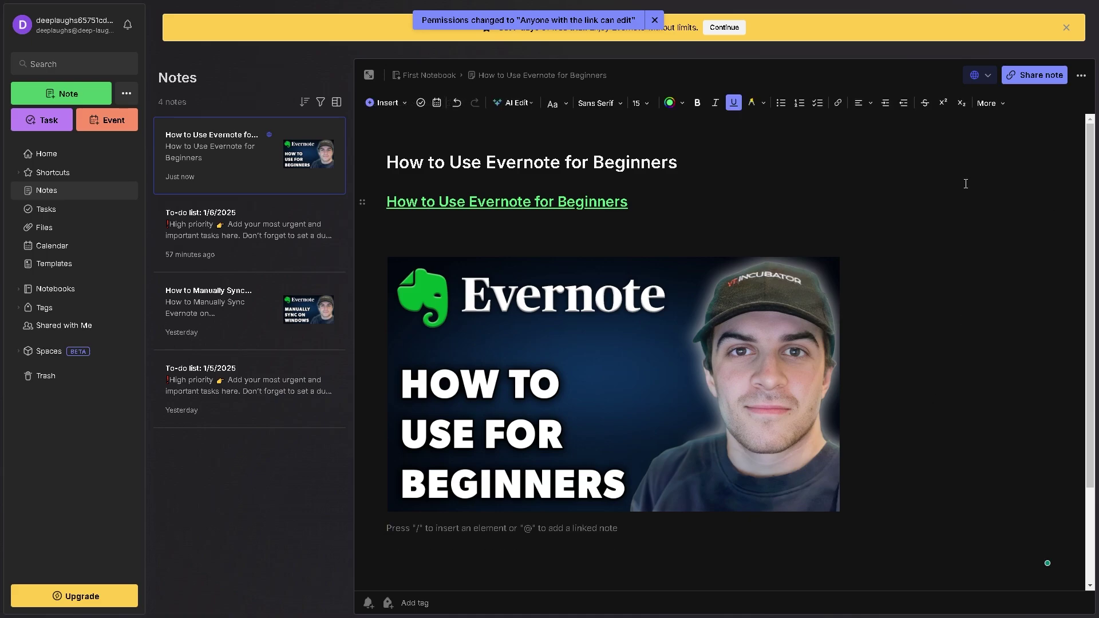
- Save the 'How to Use Evernote for Beginners' note as a template
{"action": "left_click", "coordinate": [1081, 75]}
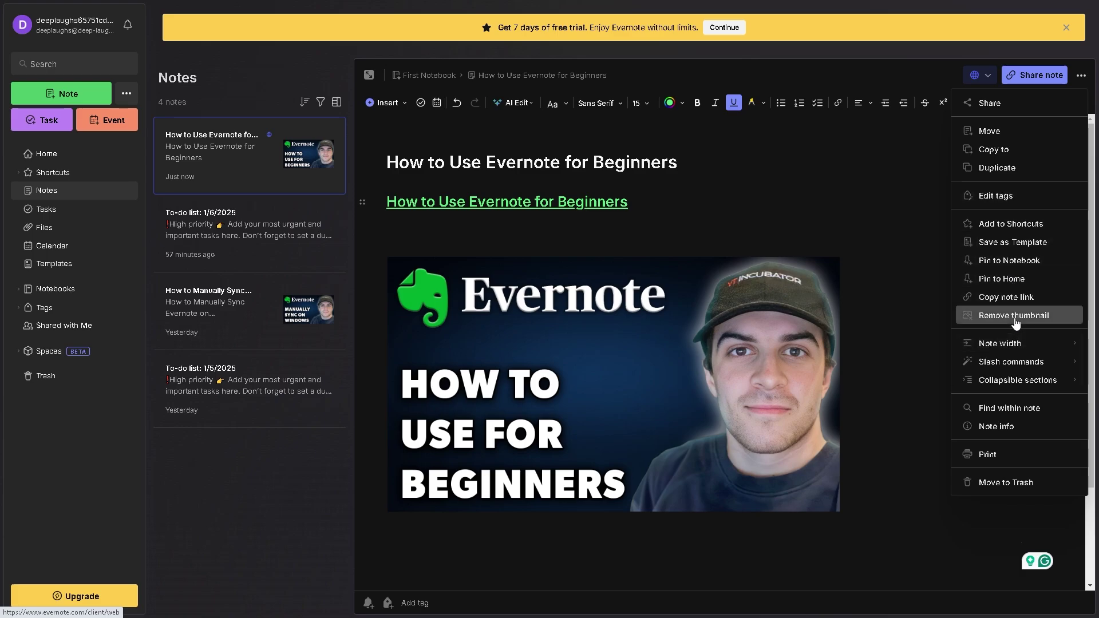
{"action": "left_click", "coordinate": [1005, 247]}
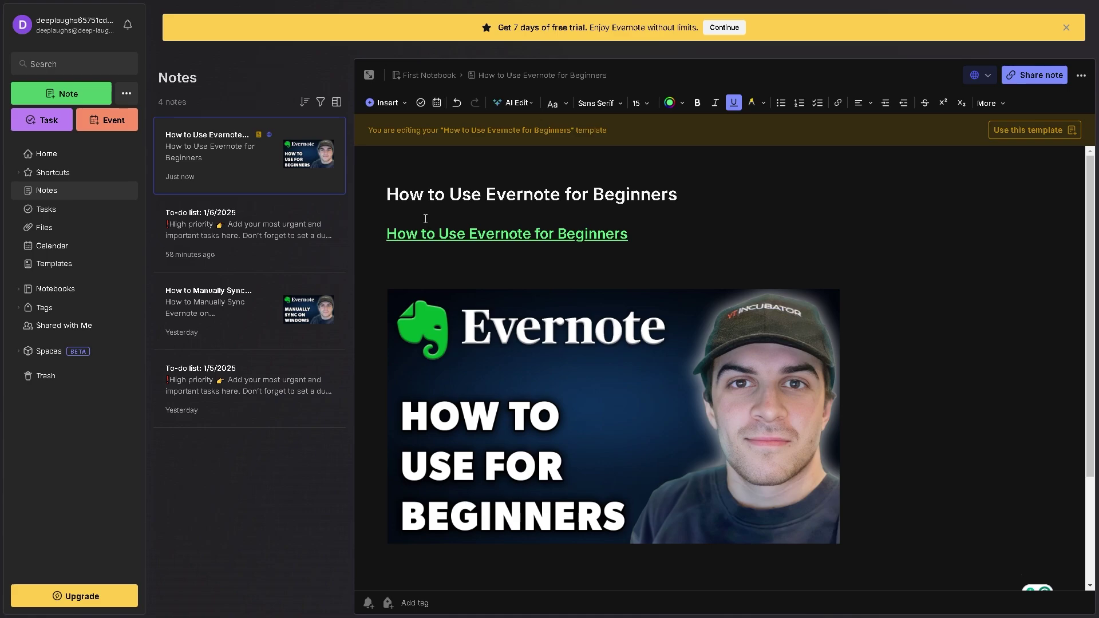
{"action": "mouse_move", "coordinate": [537, 291]}
- Create a flagged, High-priority task 'How to Use Evernote for Beginners' due today, with matching description
{"action": "left_click", "coordinate": [45, 120]}
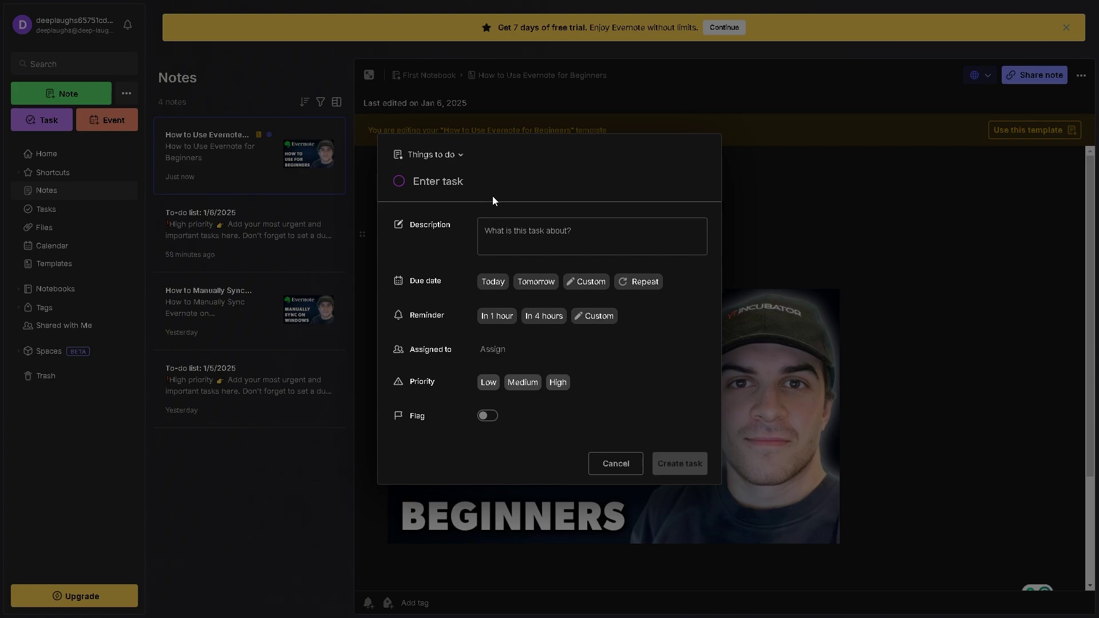
{"action": "key", "text": "ctrl+v"}
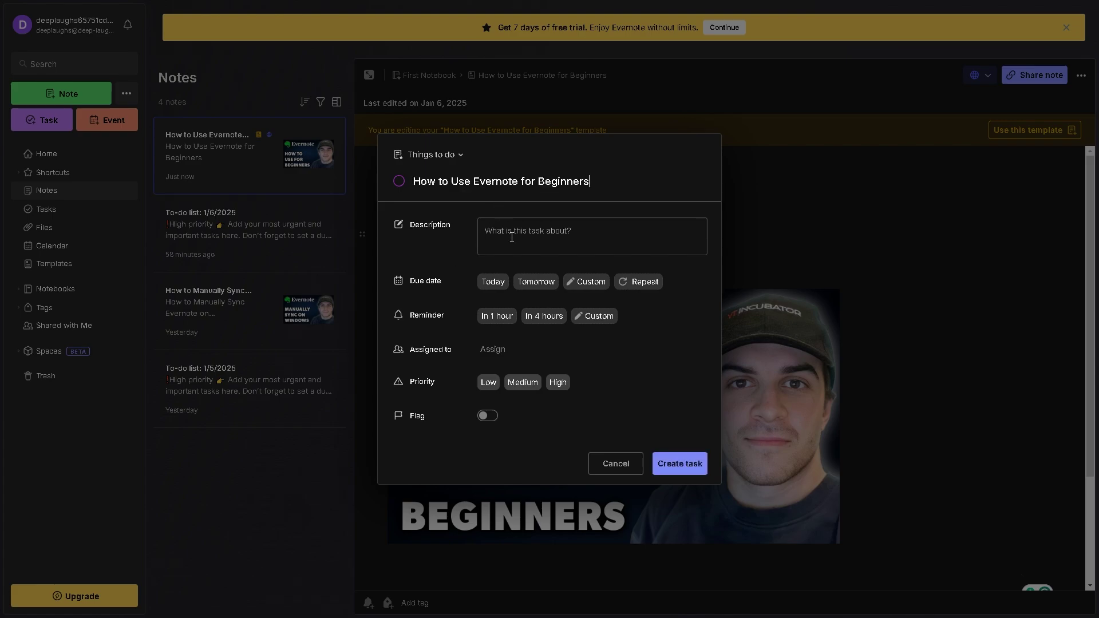
{"action": "left_click", "coordinate": [512, 237]}
{"action": "key", "text": "ctrl+v"}
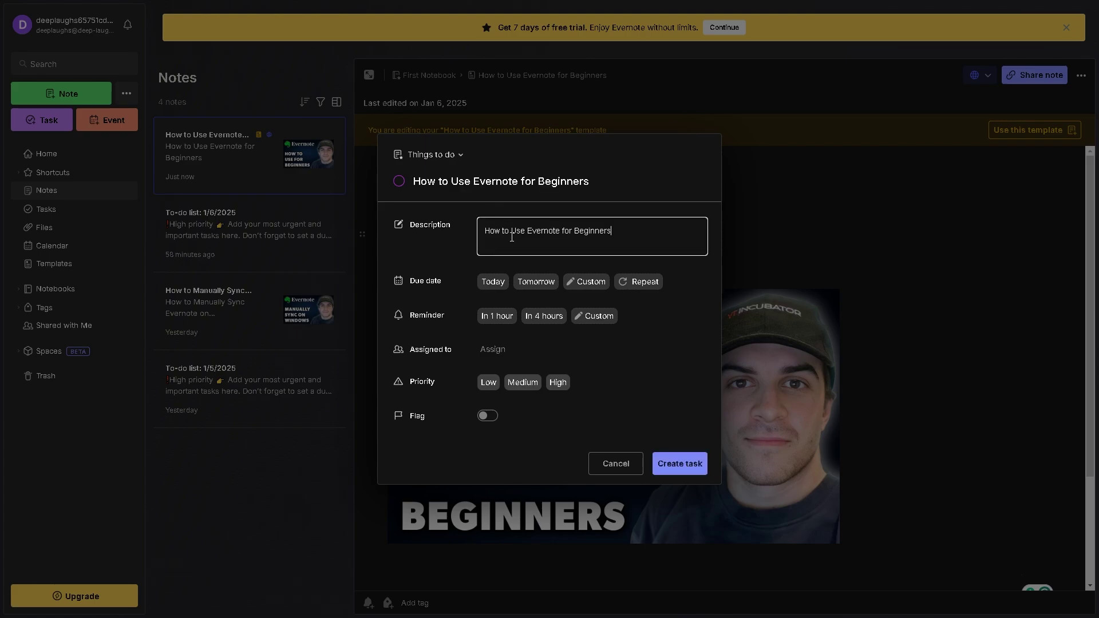
{"action": "left_click", "coordinate": [493, 282]}
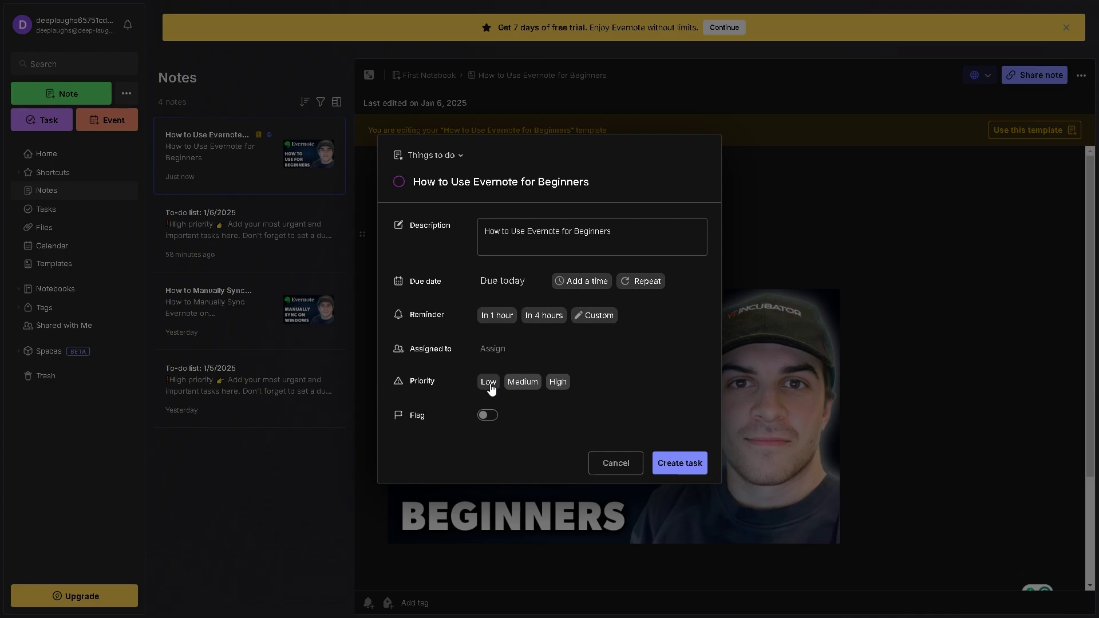
{"action": "left_click", "coordinate": [555, 383]}
{"action": "left_click", "coordinate": [488, 415]}
{"action": "left_click", "coordinate": [668, 464]}
- Create the event 'How to Use Evernote for Beginners' on 1/6/2025, 09:15–10:15 AM, in Events
{"action": "left_click", "coordinate": [108, 119]}
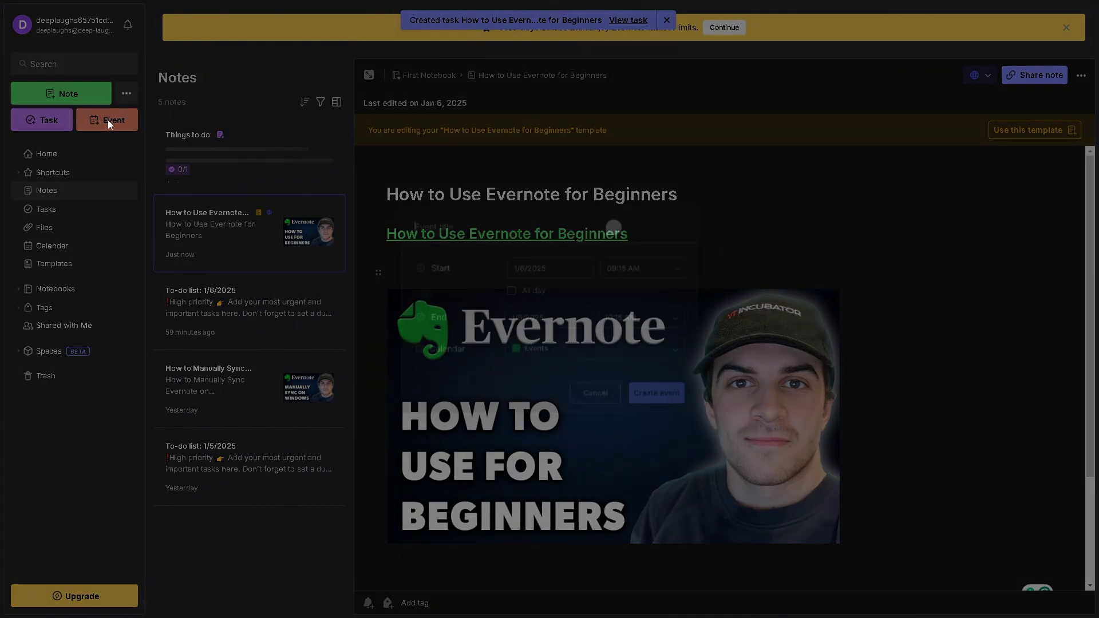
{"action": "key", "text": "ctrl+v"}
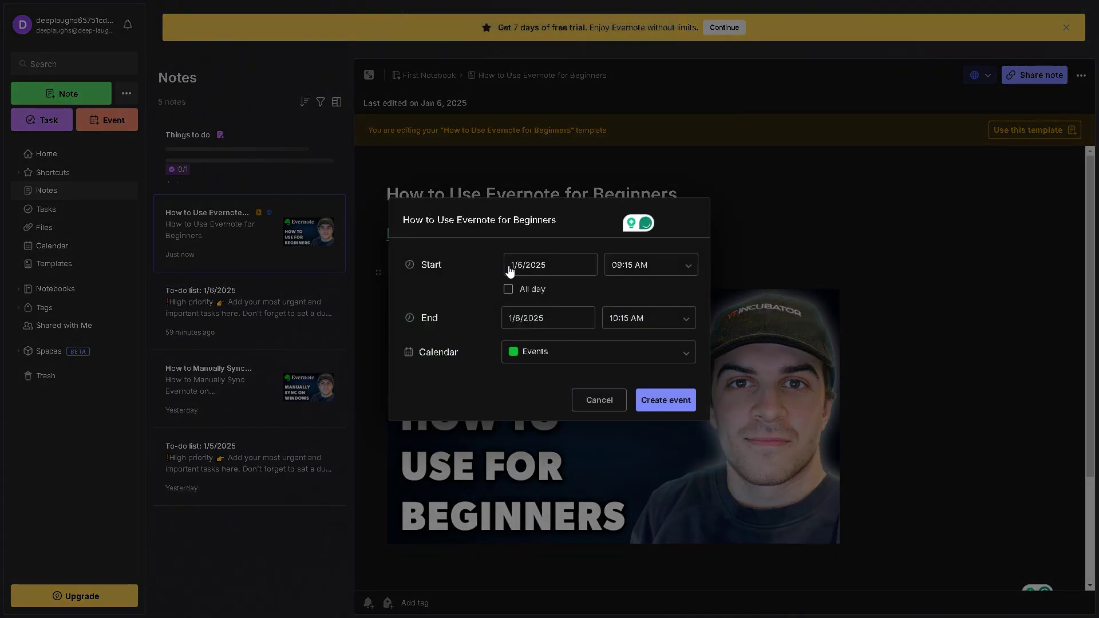
{"action": "left_click", "coordinate": [601, 351]}
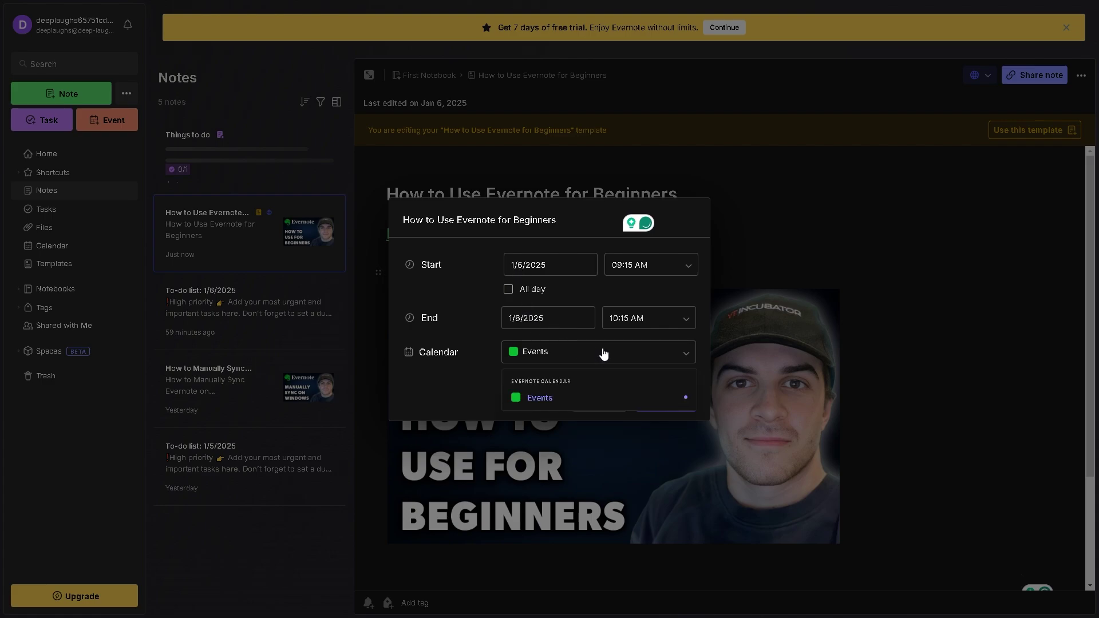
{"action": "left_click", "coordinate": [449, 390]}
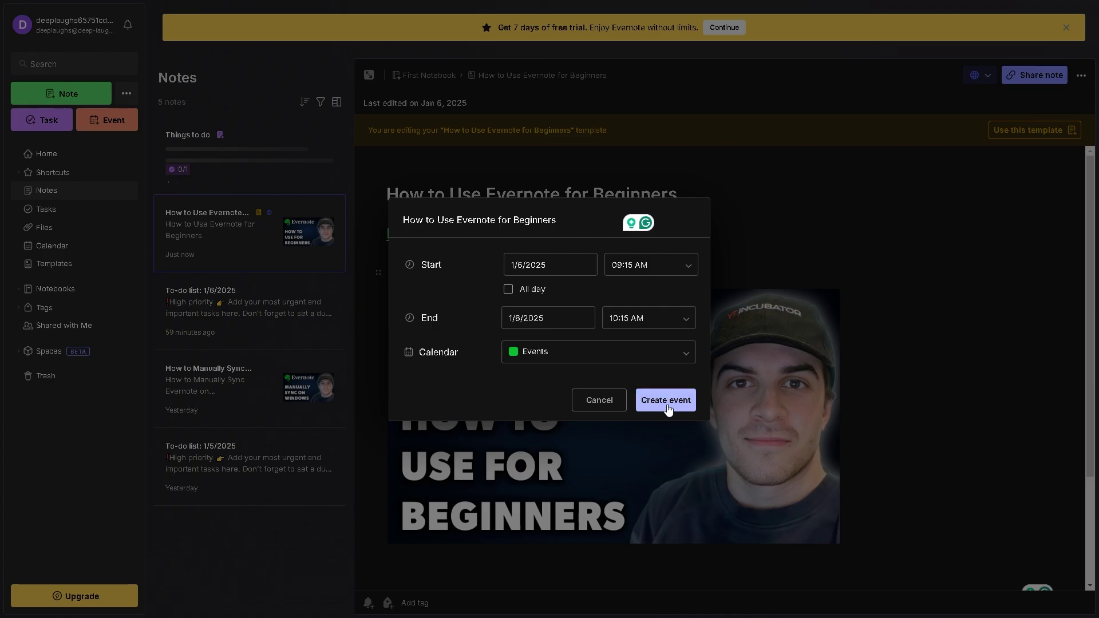
{"action": "left_click", "coordinate": [664, 400]}
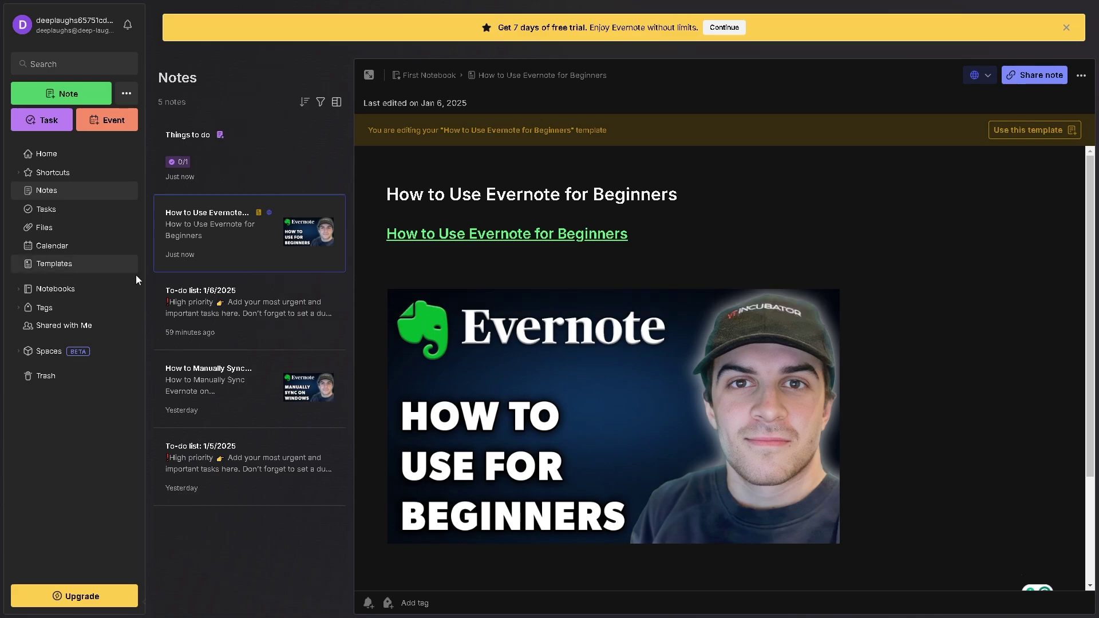
- Open the beginner guide template from Templates, then show the Notebooks list
{"action": "left_click", "coordinate": [61, 264]}
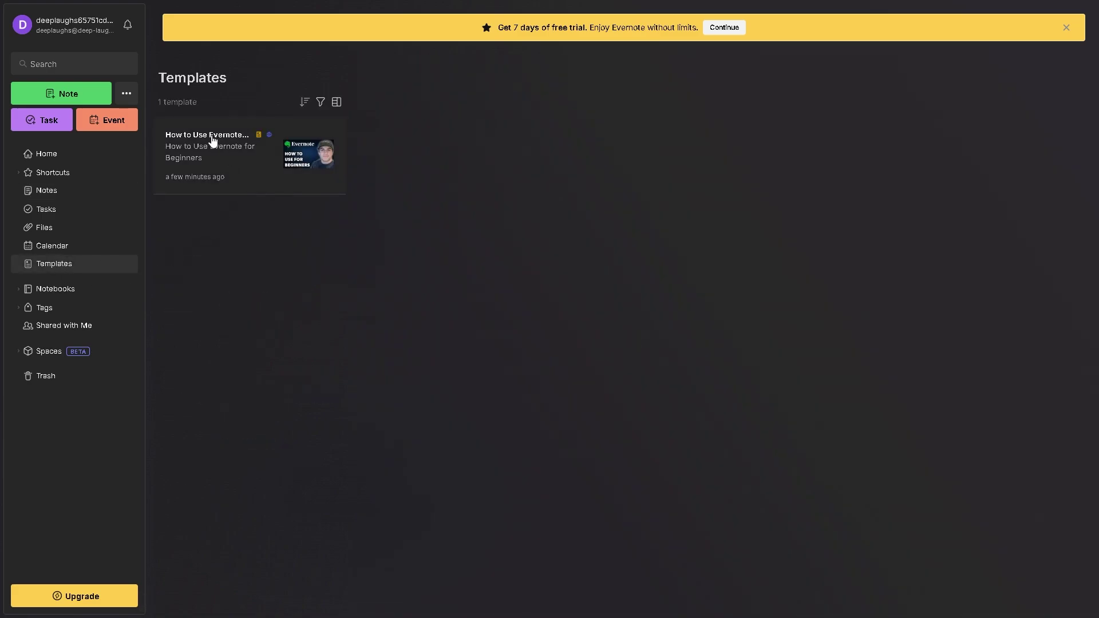
{"action": "left_click", "coordinate": [314, 160]}
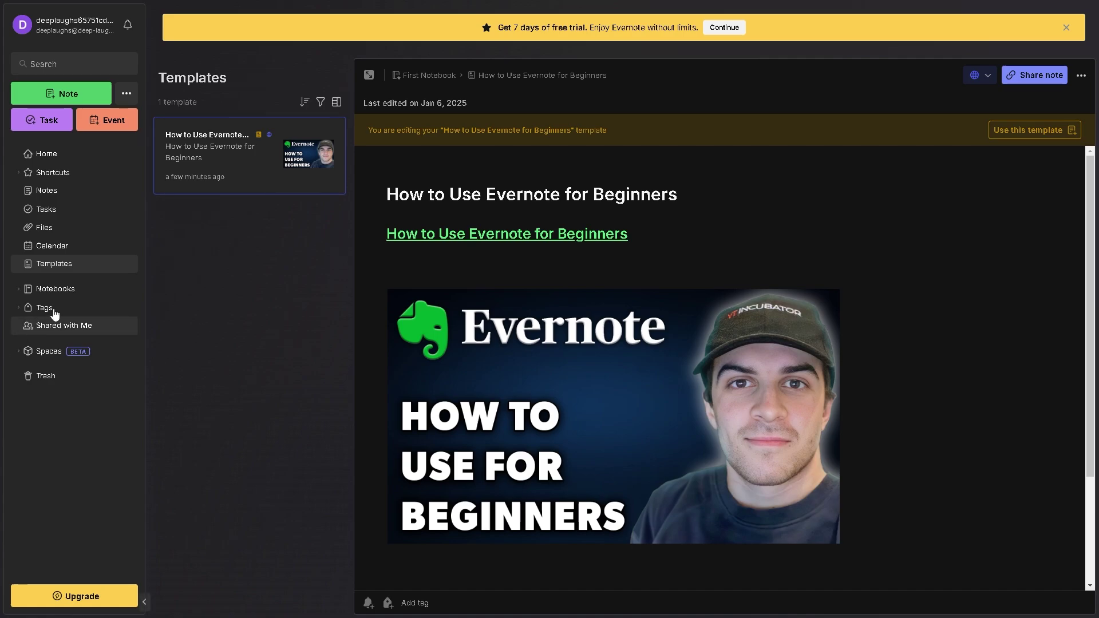
{"action": "left_click", "coordinate": [59, 290]}
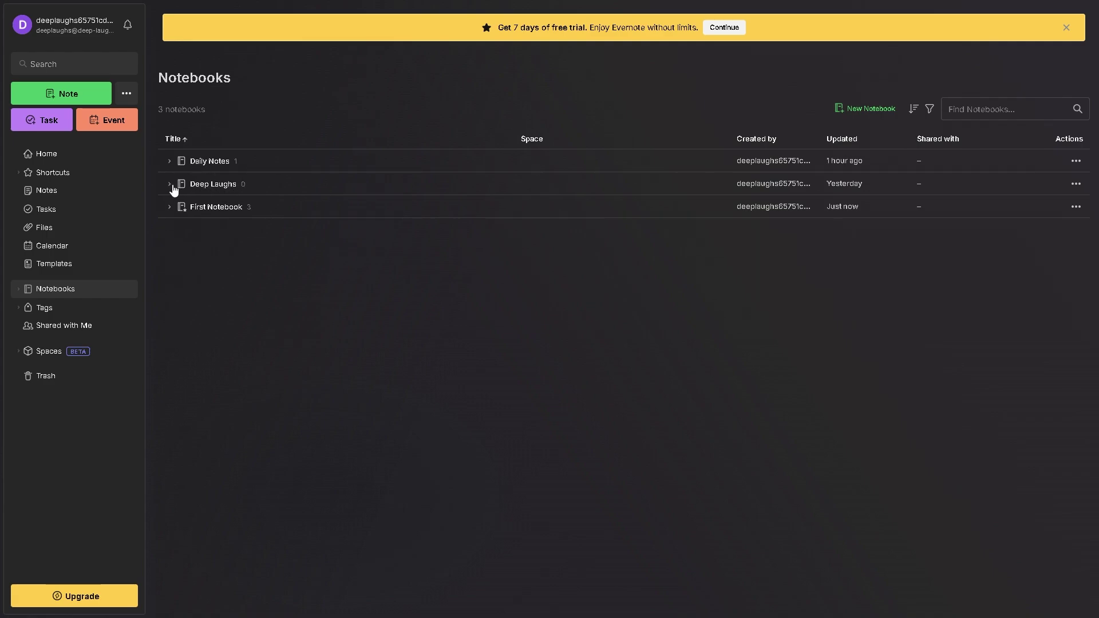
- Create a new notebook named 'How to Use Evernote for Beginners'
{"action": "left_click", "coordinate": [126, 94]}
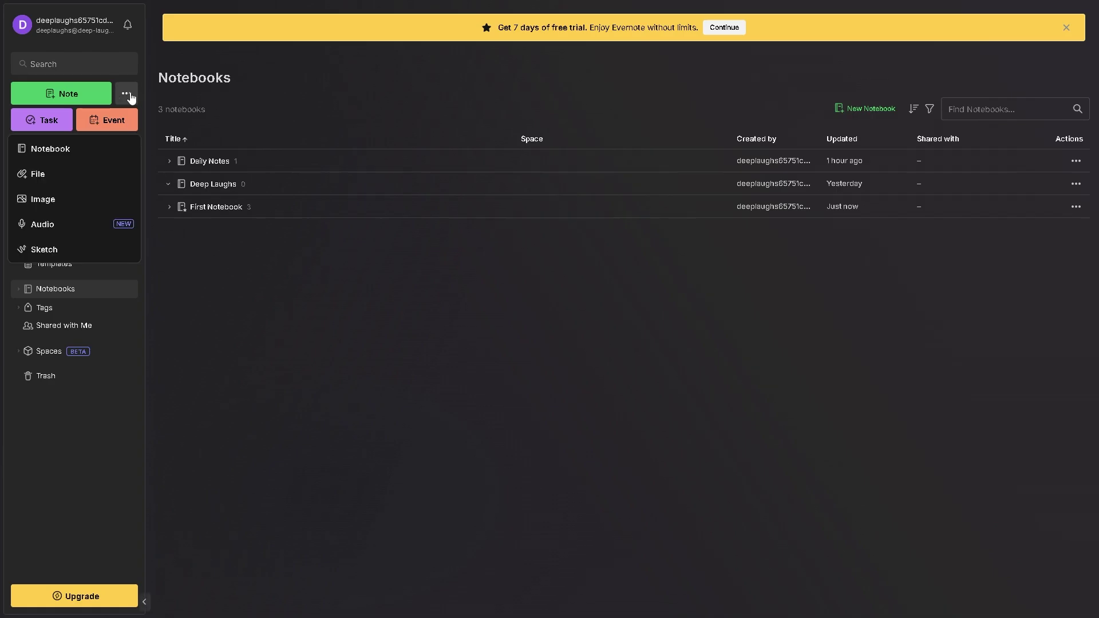
{"action": "left_click", "coordinate": [70, 148]}
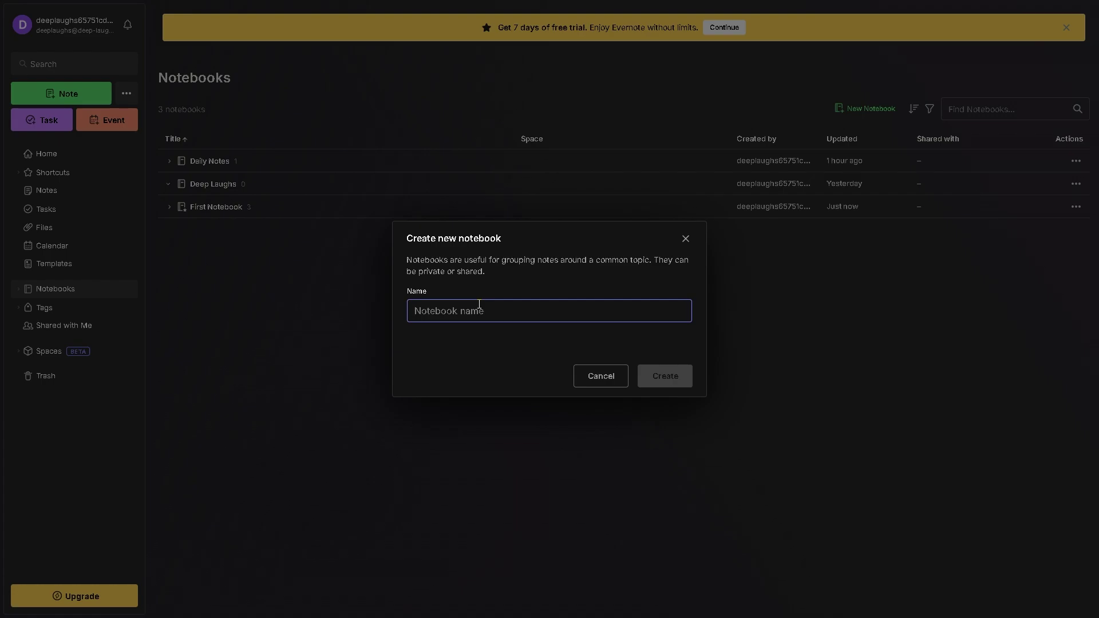
{"action": "type", "text": "How to Use Evernote for Beginners"}
{"action": "left_click", "coordinate": [655, 378]}
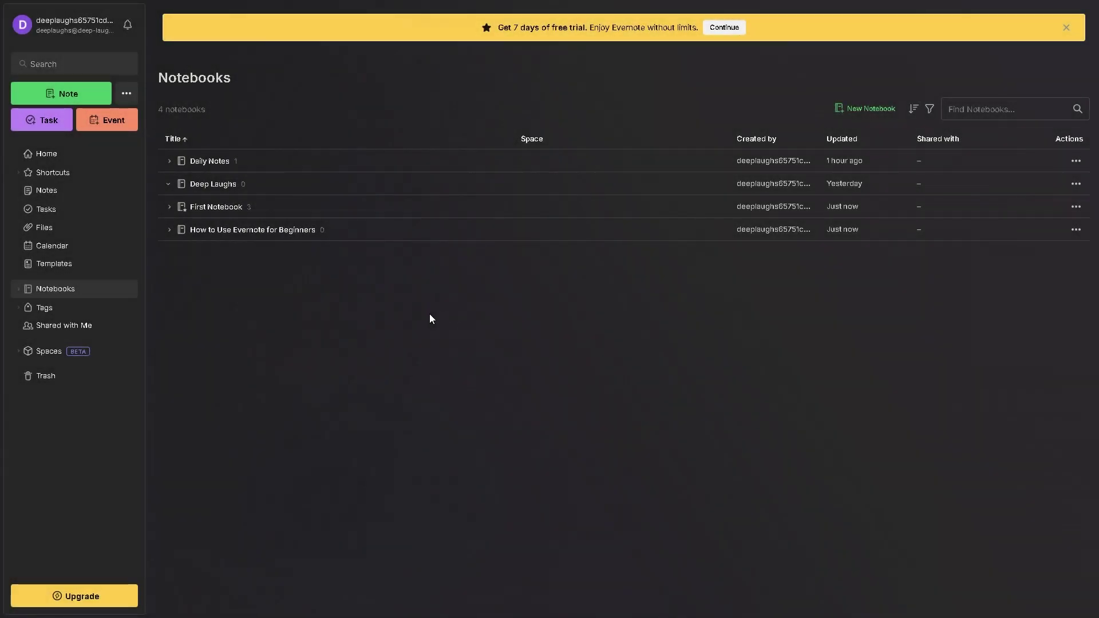
- In that notebook, add a note titled 'How to Use Evernote for Beginners' with that line as its body
{"action": "left_click", "coordinate": [237, 235]}
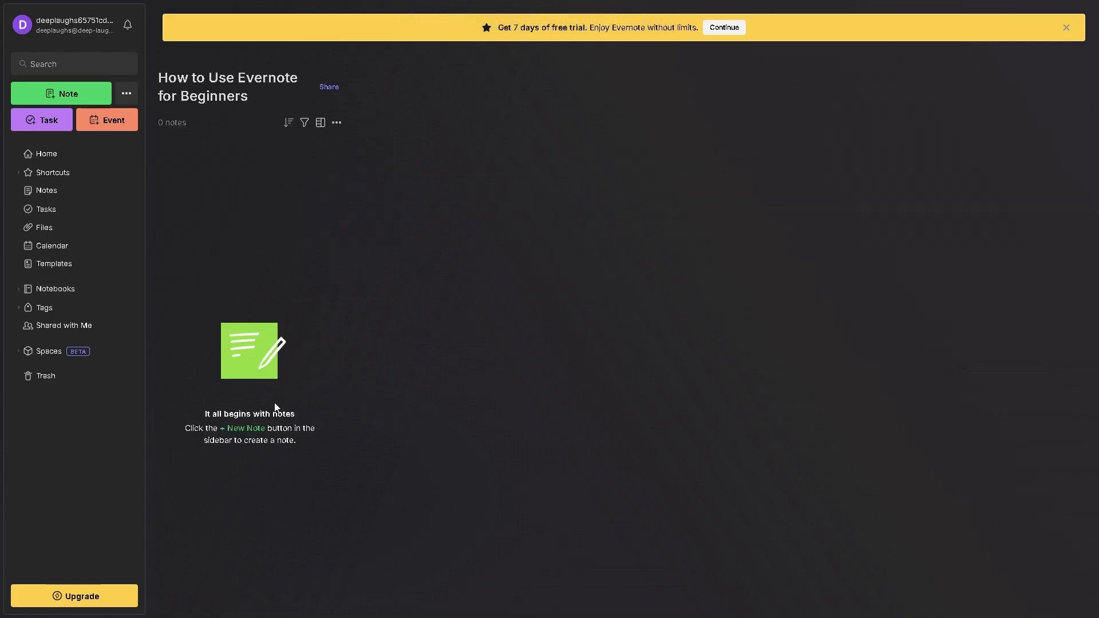
{"action": "left_click", "coordinate": [245, 429]}
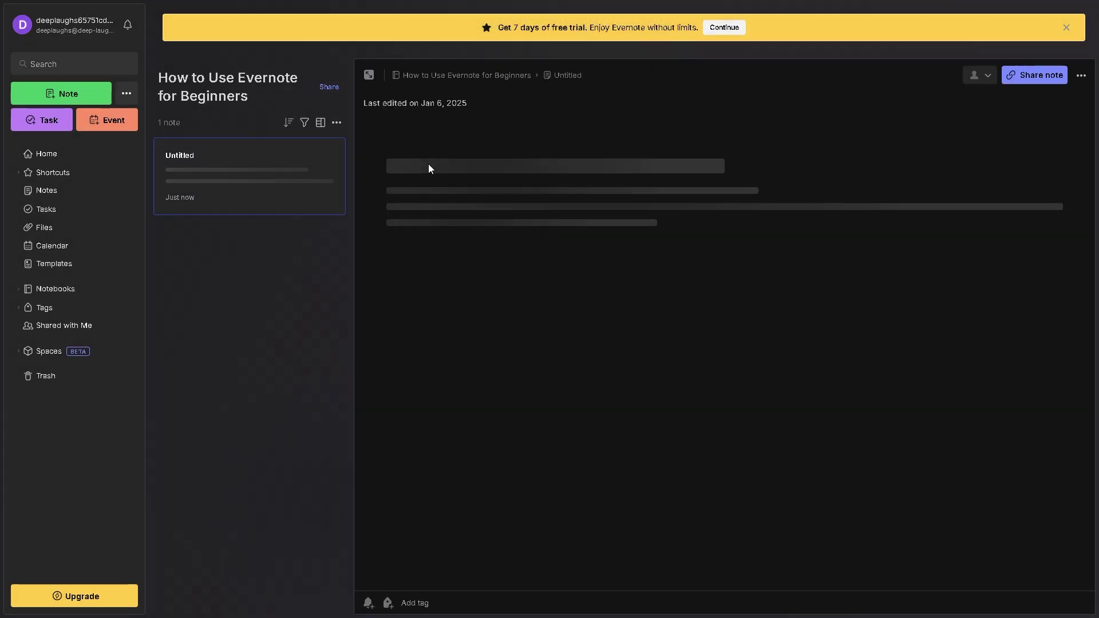
{"action": "type", "text": "How to Use Evernote for Beginners"}
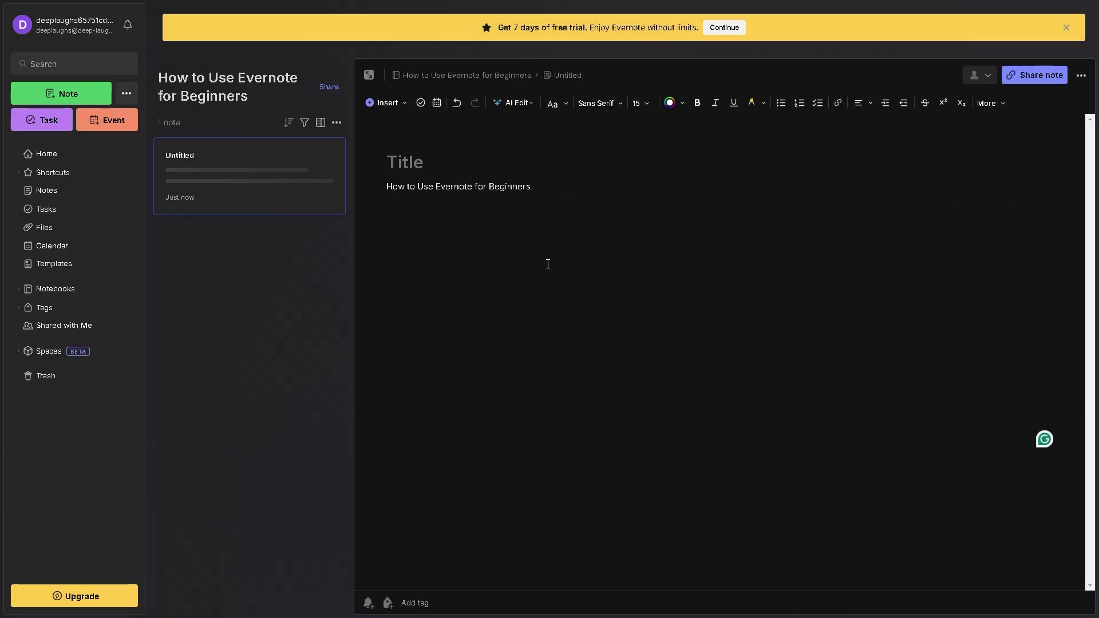
{"action": "key", "text": "Return"}
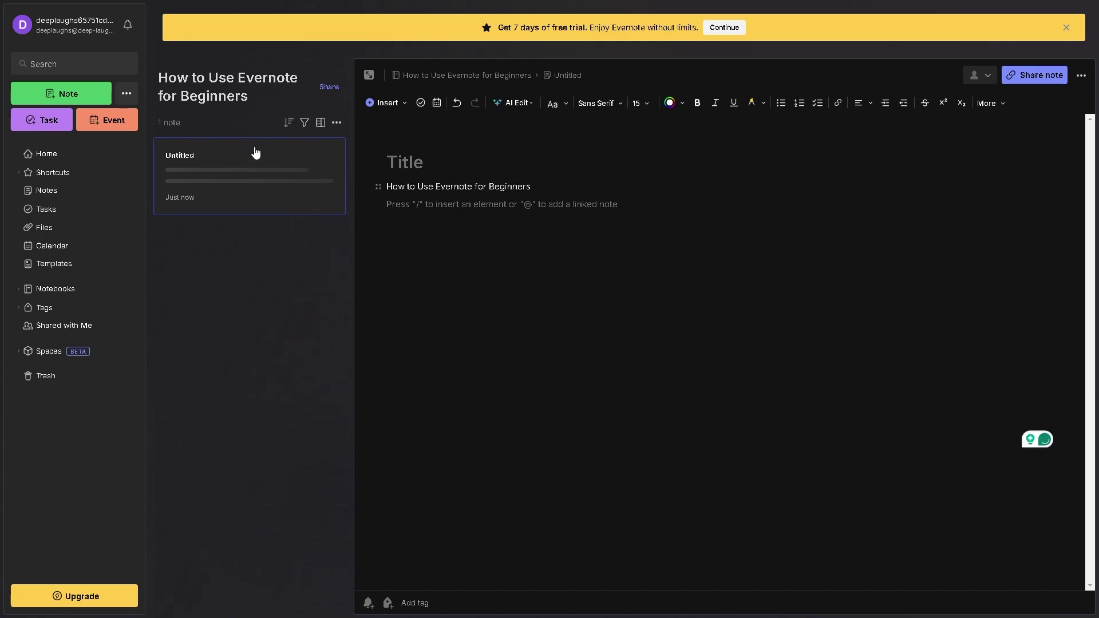
{"action": "left_click", "coordinate": [465, 166]}
{"action": "type", "text": "How to Use Evernote for Beginners"}
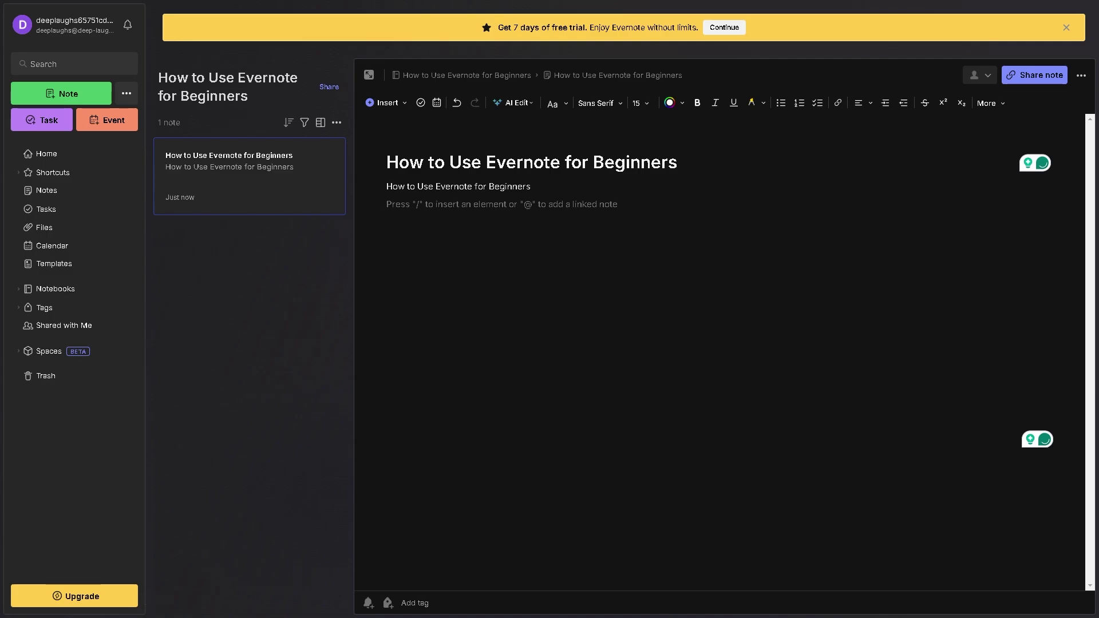
- Search tags for the guide title, then replace the search with 'Deep'
{"action": "left_click", "coordinate": [40, 309]}
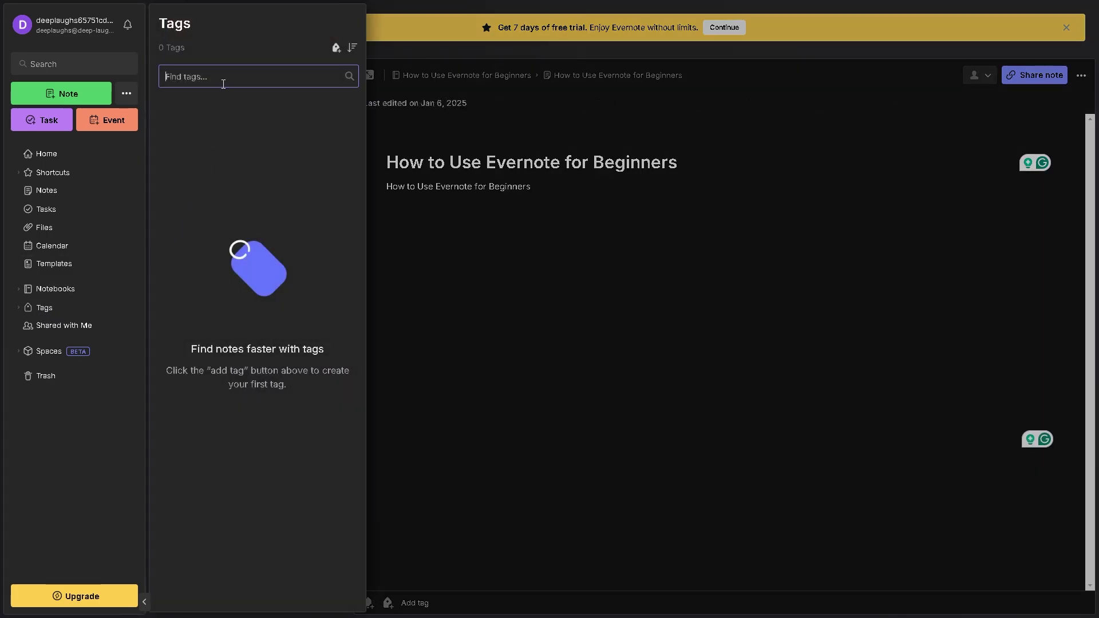
{"action": "type", "text": "How to Use Evernote for Beginners"}
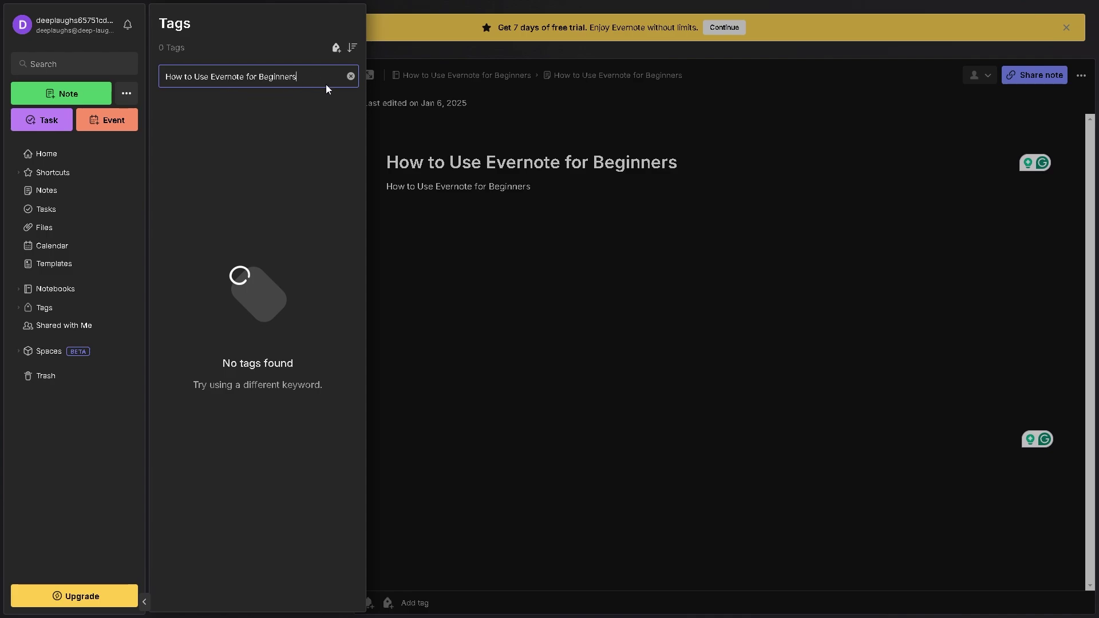
{"action": "key", "text": "ctrl+a"}
{"action": "type", "text": "Deep"}
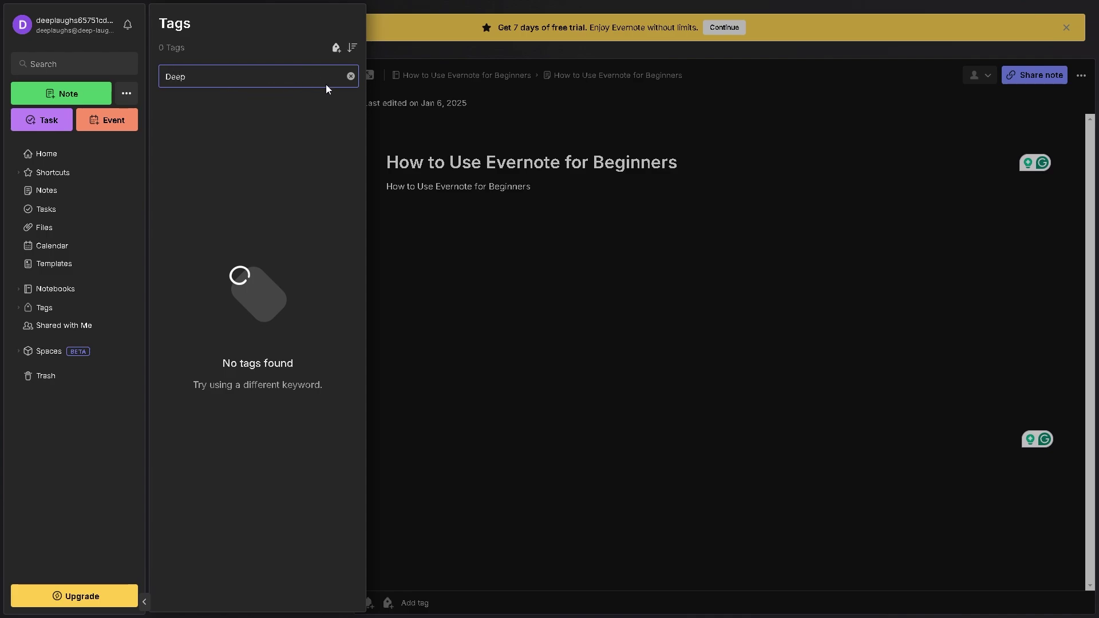
{"action": "key", "text": "ctrl+a"}
{"action": "left_click", "coordinate": [57, 378]}
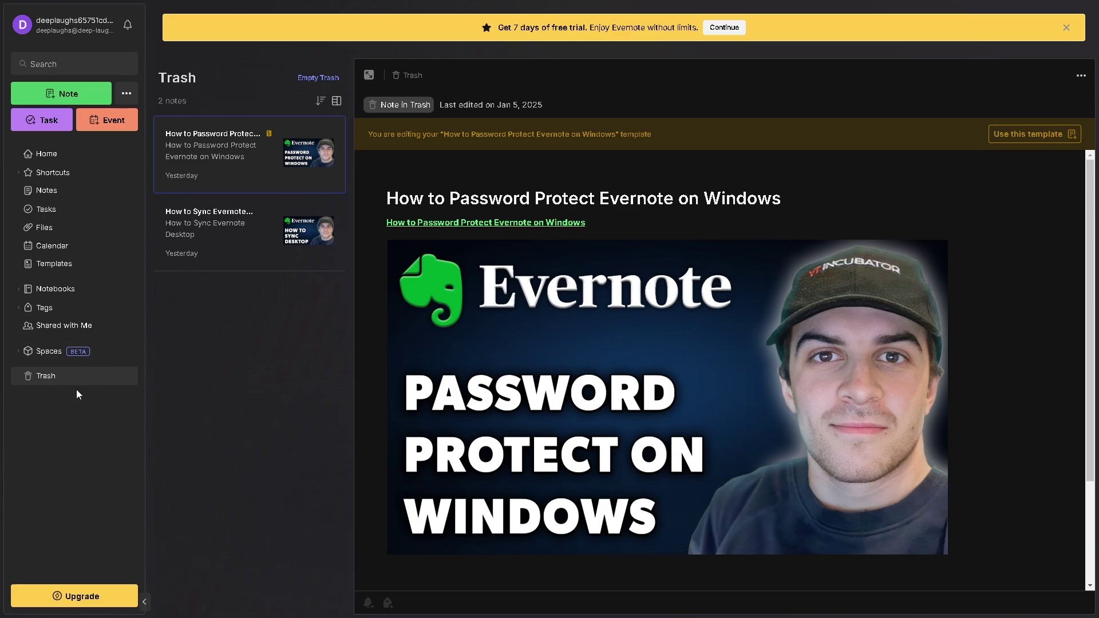
{"action": "left_click", "coordinate": [1078, 76]}
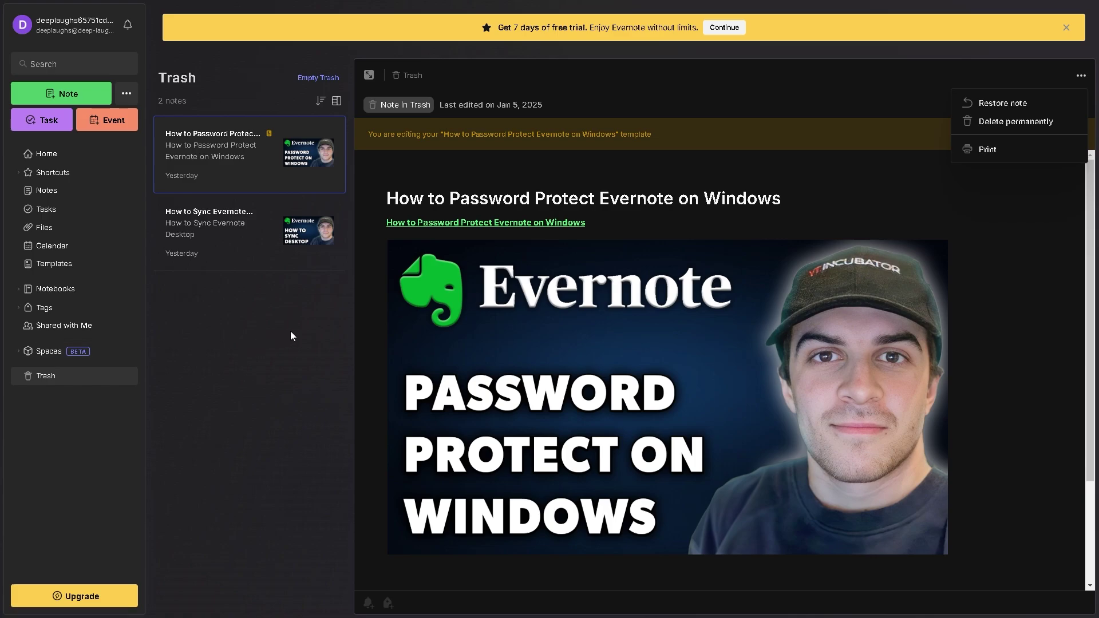
- Open Settings from the account menu and review Connected Apps and signed-in Devices
{"action": "key", "text": "Escape"}
{"action": "left_click", "coordinate": [70, 29]}
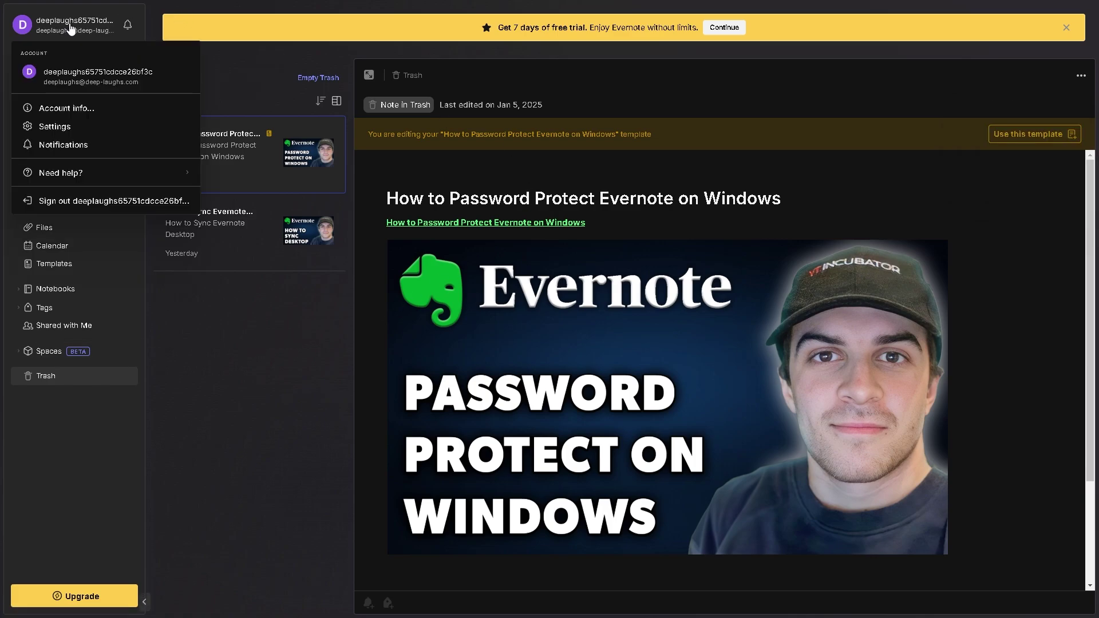
{"action": "left_click", "coordinate": [66, 128]}
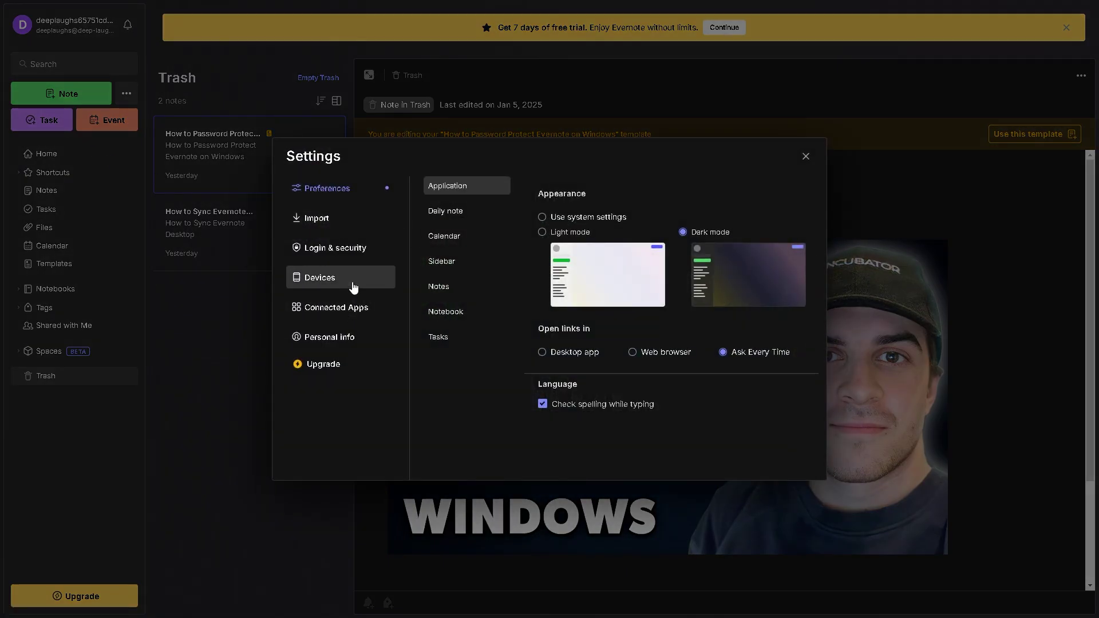
{"action": "left_click", "coordinate": [356, 307]}
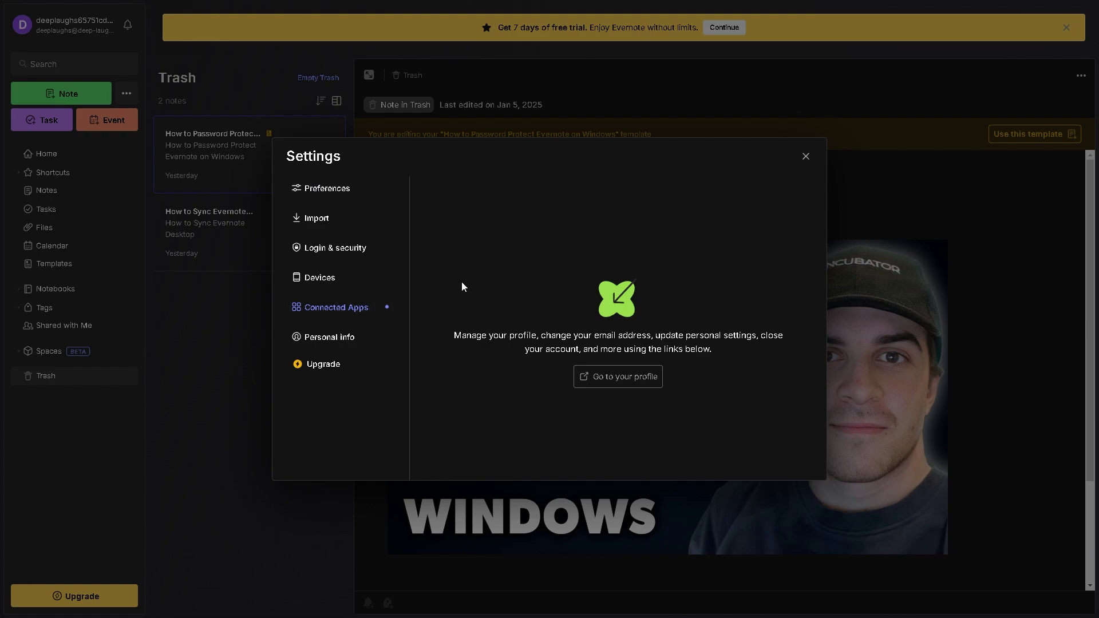
{"action": "left_click", "coordinate": [361, 279]}
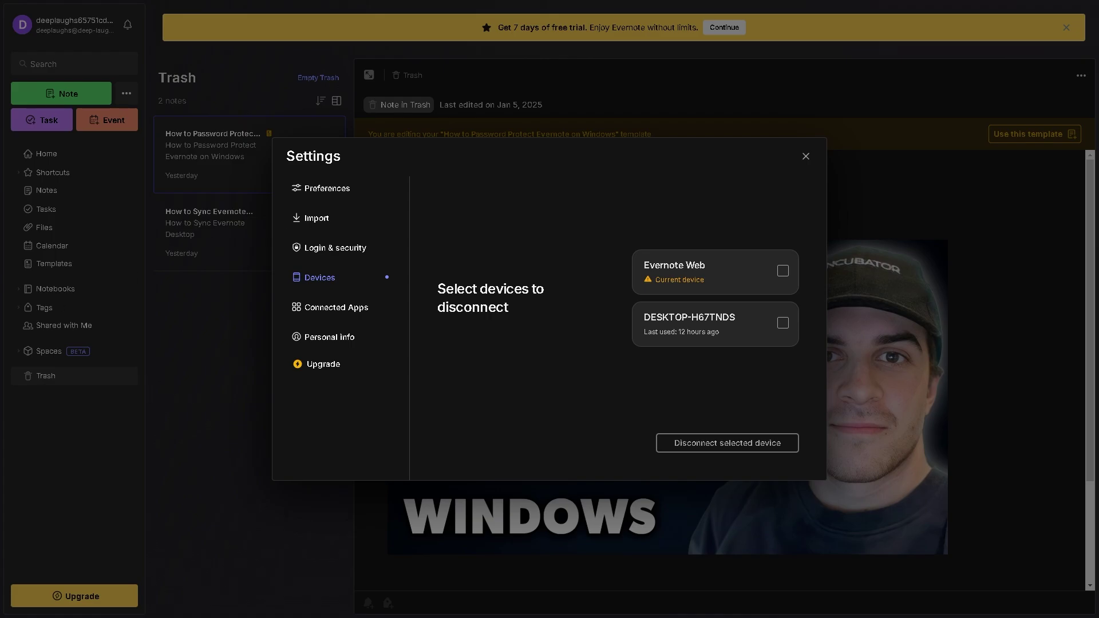
- Set the appearance to Light mode after trying Dark, then view the Sidebar preferences
{"action": "left_click", "coordinate": [312, 194]}
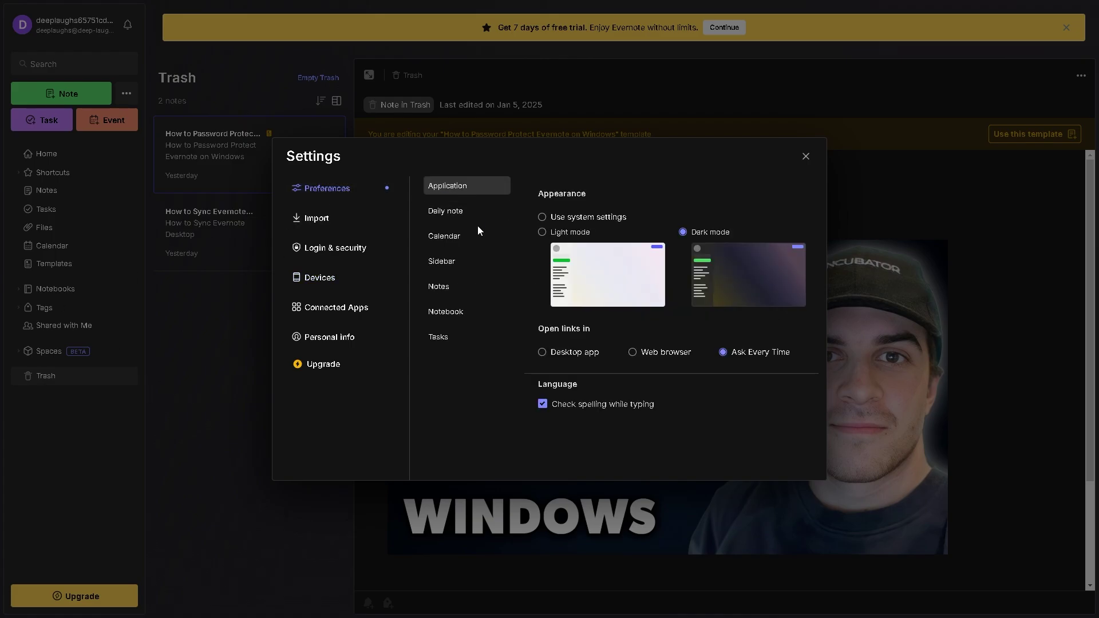
{"action": "left_click", "coordinate": [542, 233]}
{"action": "left_click", "coordinate": [683, 232]}
{"action": "left_click", "coordinate": [541, 232]}
{"action": "left_click", "coordinate": [466, 261]}
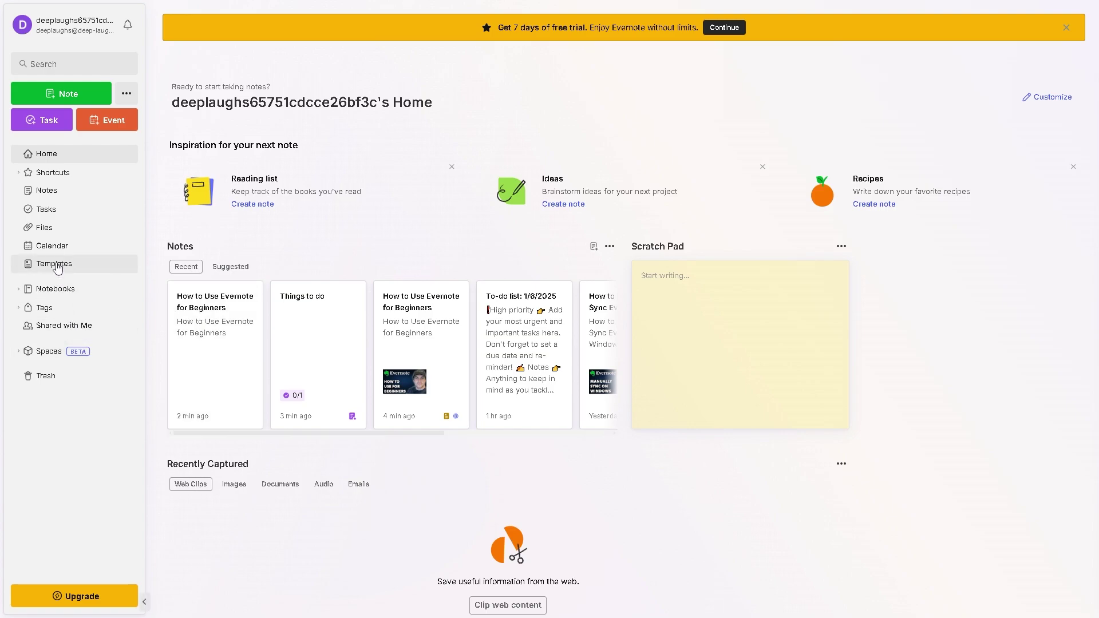
- Switch to the Calendar day view from the sidebar
{"action": "left_click", "coordinate": [82, 248]}
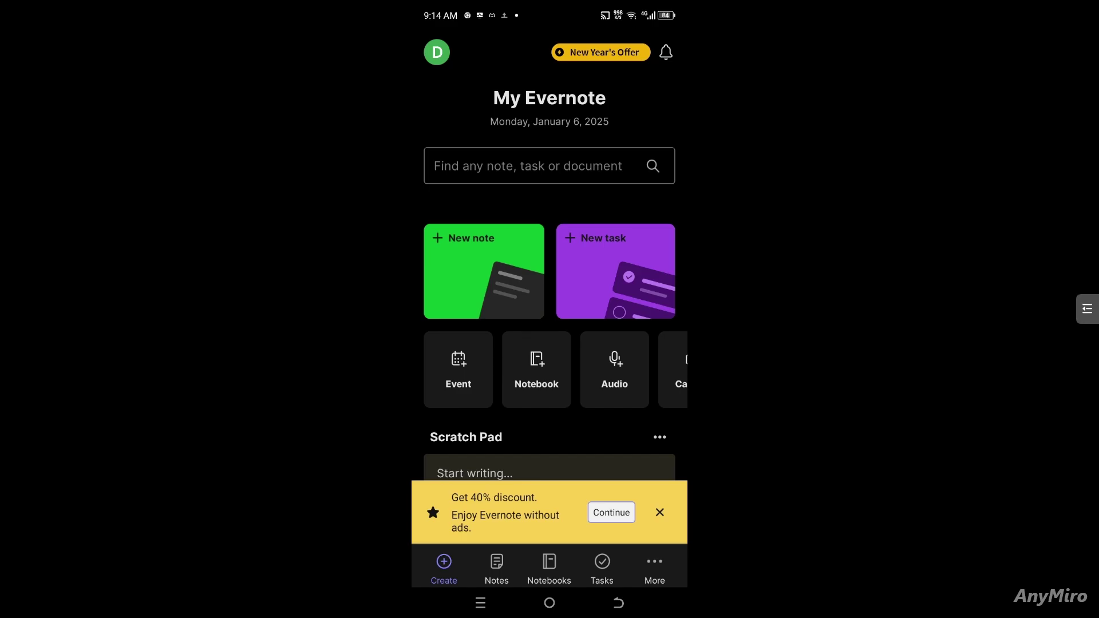
{"action": "scroll", "coordinate": [550, 369], "scroll_direction": "right", "scroll_amount": 3}
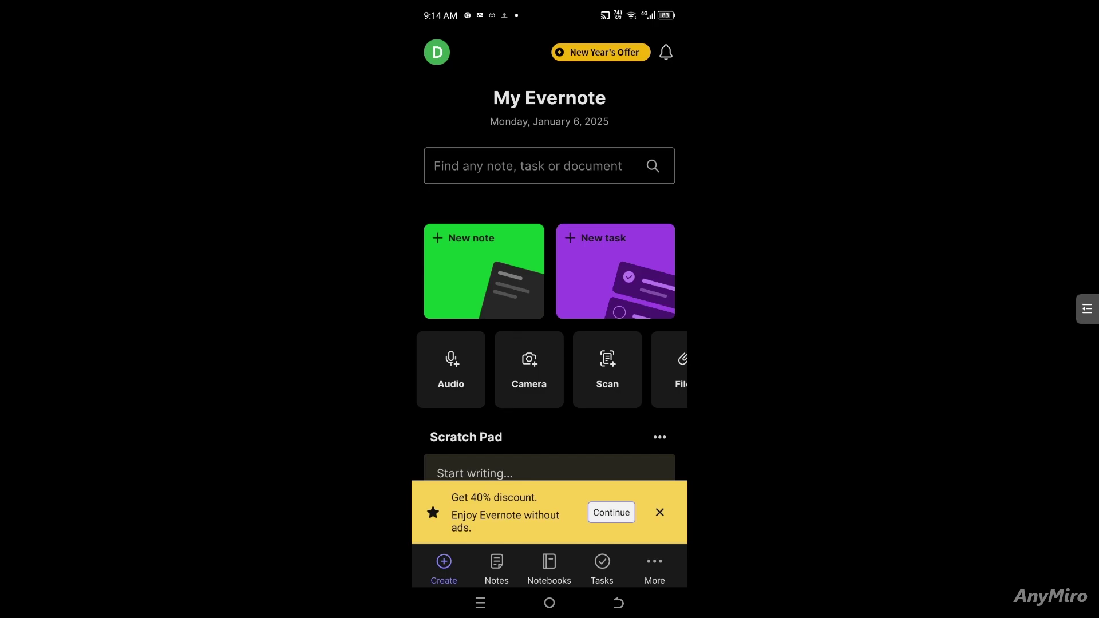
{"action": "left_click", "coordinate": [529, 369]}
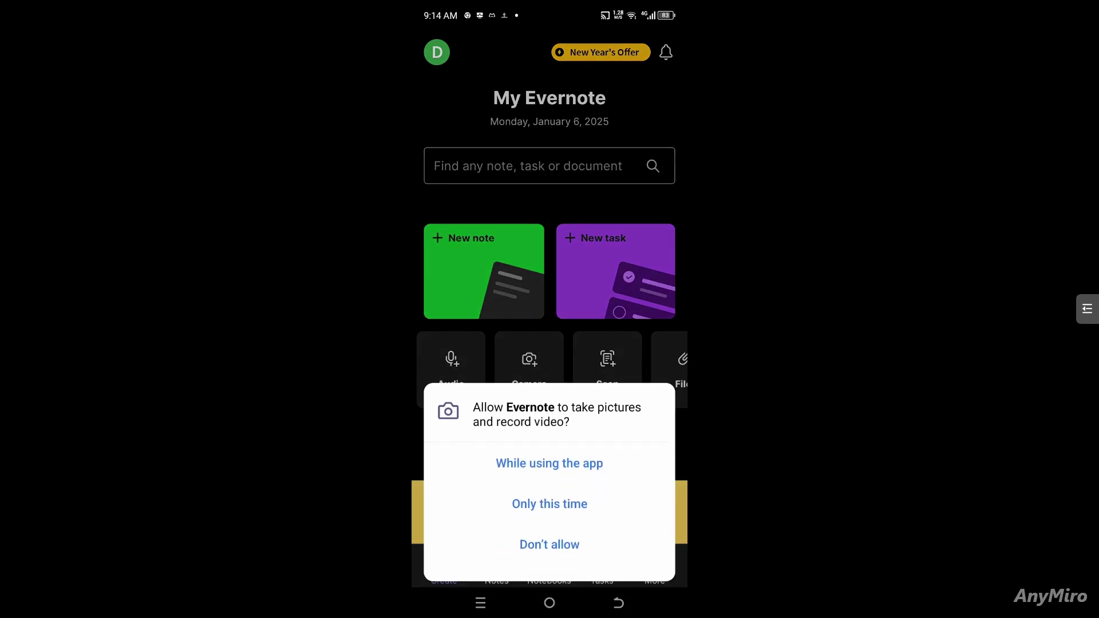
{"action": "left_click", "coordinate": [549, 504]}
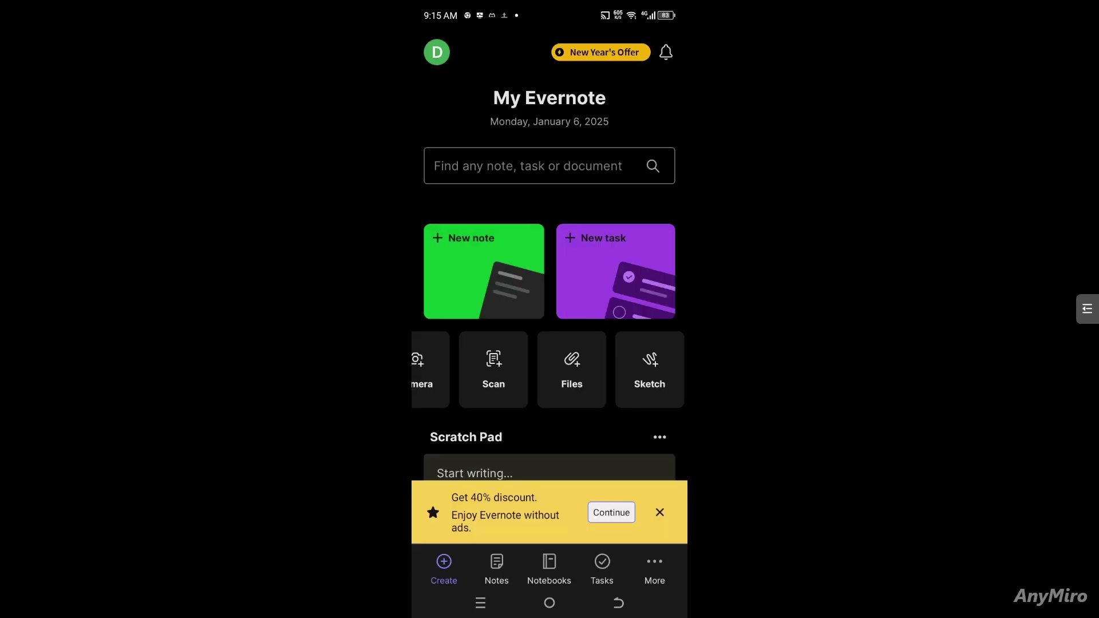
- Start a new sketch, draw a yellow highlighter stroke, then return to the thin pen
{"action": "left_click", "coordinate": [650, 369]}
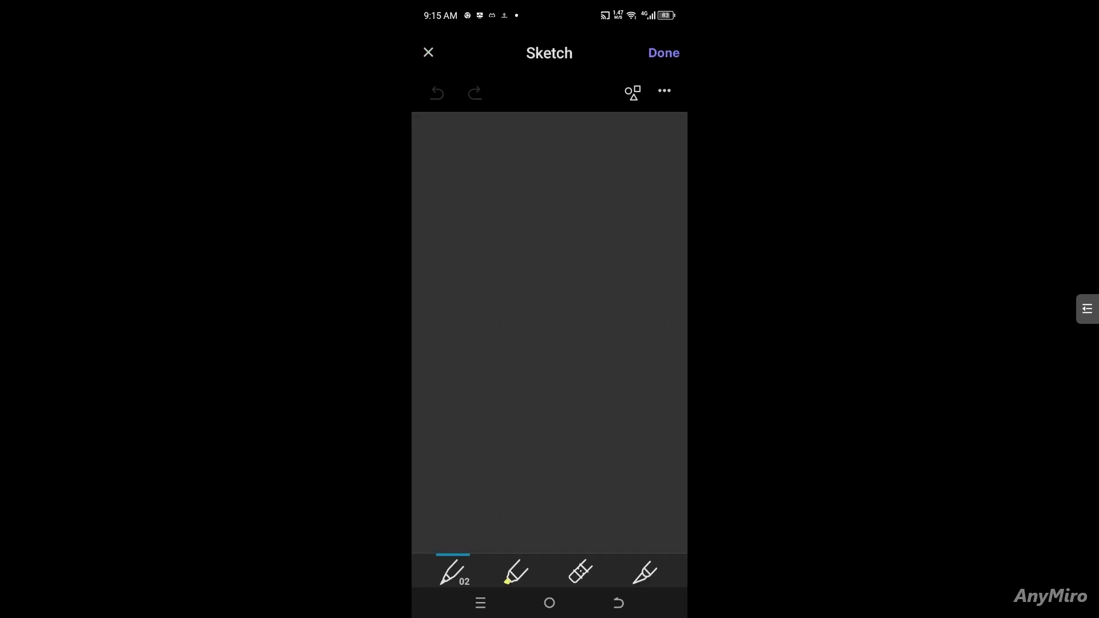
{"action": "left_click", "coordinate": [515, 571]}
{"action": "mouse_move", "coordinate": [488, 161]}
{"action": "left_mouse_down"}
{"action": "mouse_move", "coordinate": [482, 177]}
{"action": "mouse_move", "coordinate": [527, 197]}
{"action": "left_mouse_up"}
{"action": "left_click", "coordinate": [451, 572]}
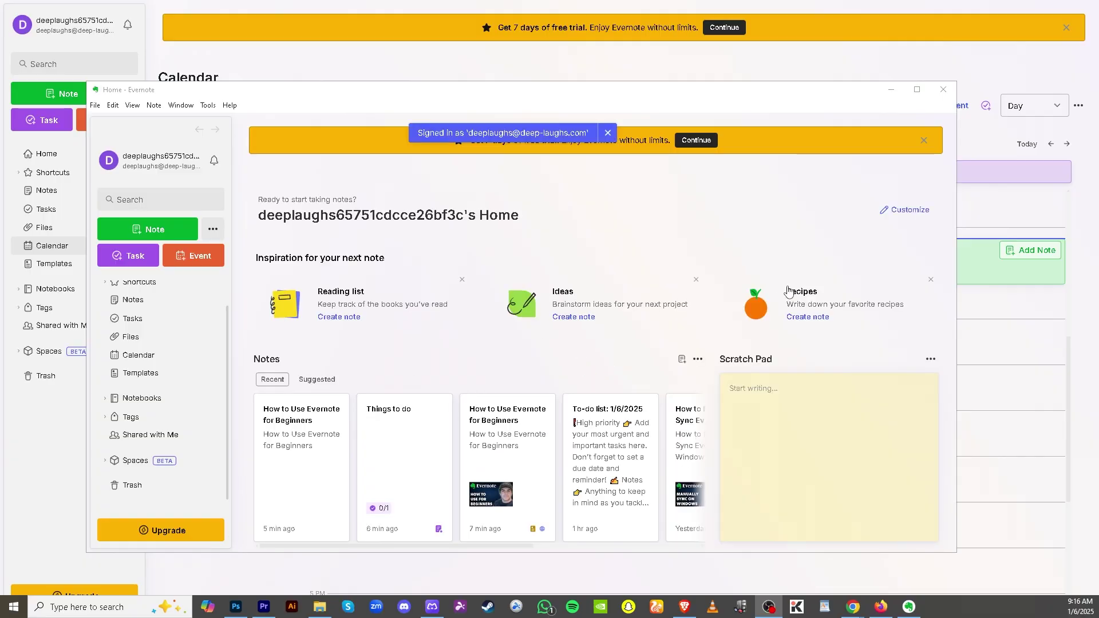
- Maximize the desktop window and review the Sync folders settings before closing Settings
{"action": "left_click", "coordinate": [917, 89]}
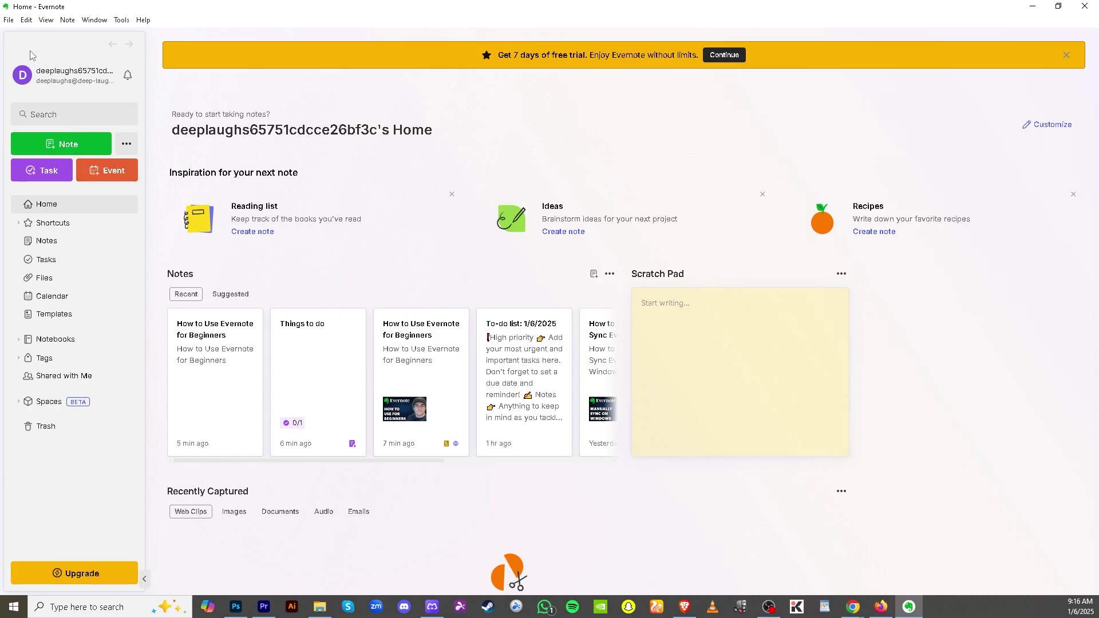
{"action": "left_click", "coordinate": [121, 20]}
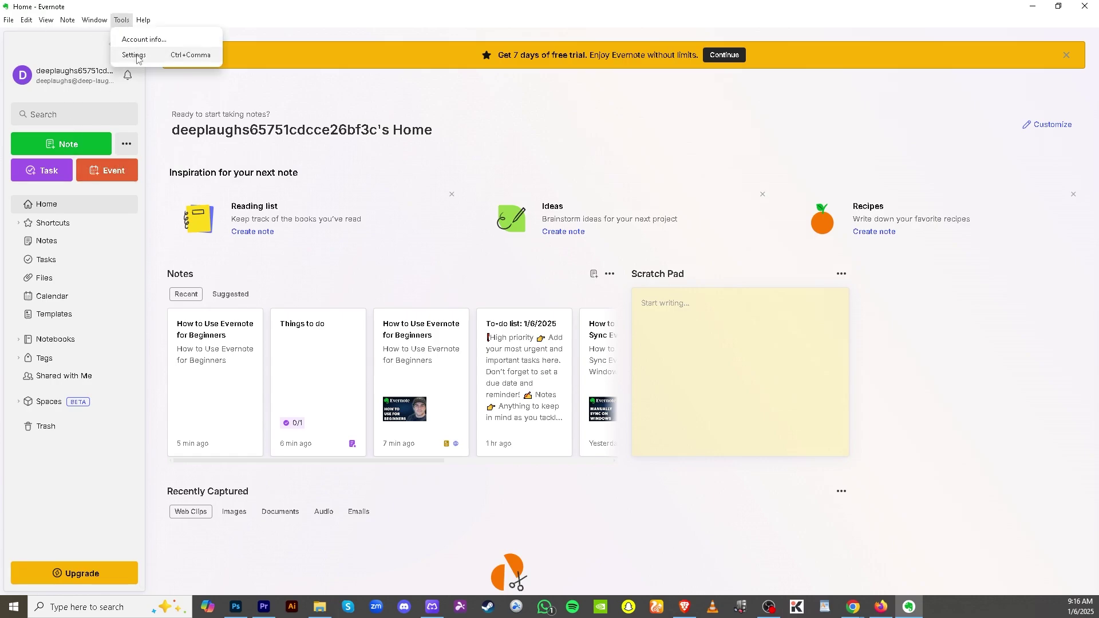
{"action": "left_click", "coordinate": [122, 20]}
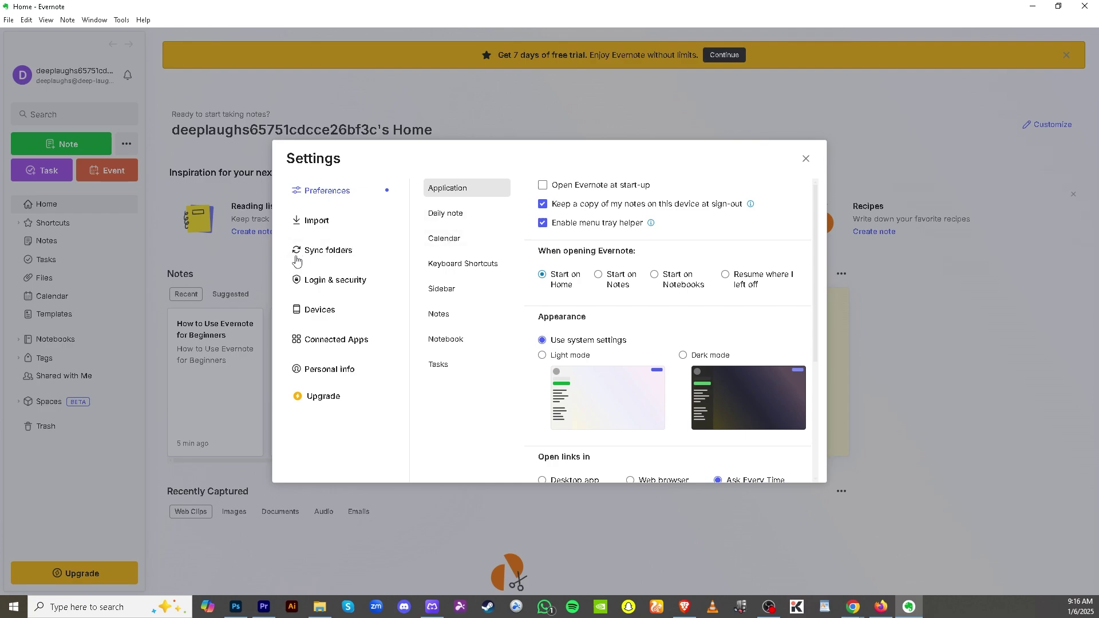
{"action": "left_click", "coordinate": [338, 256]}
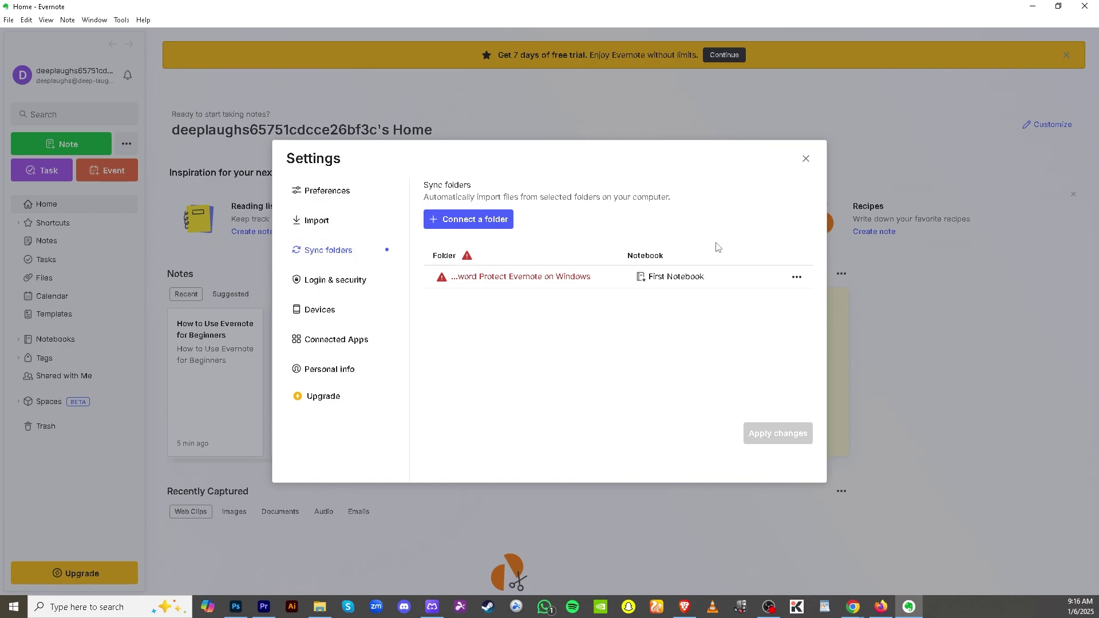
{"action": "left_click", "coordinate": [806, 158]}
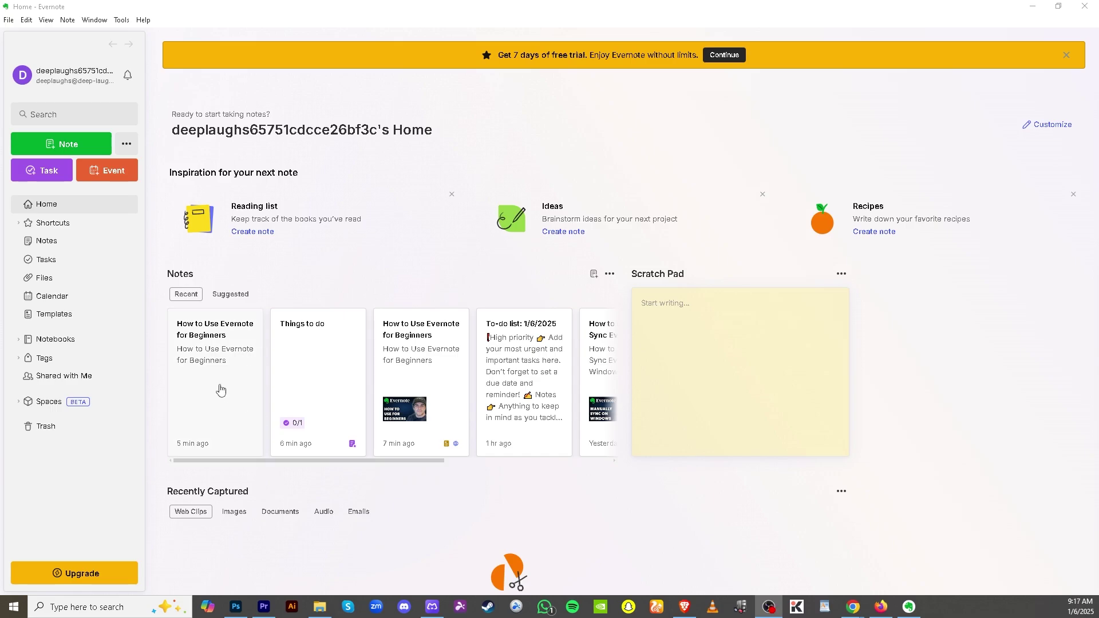
- Create a blank note, show the saved templates, then open and close the Tags panel
{"action": "left_click", "coordinate": [71, 146]}
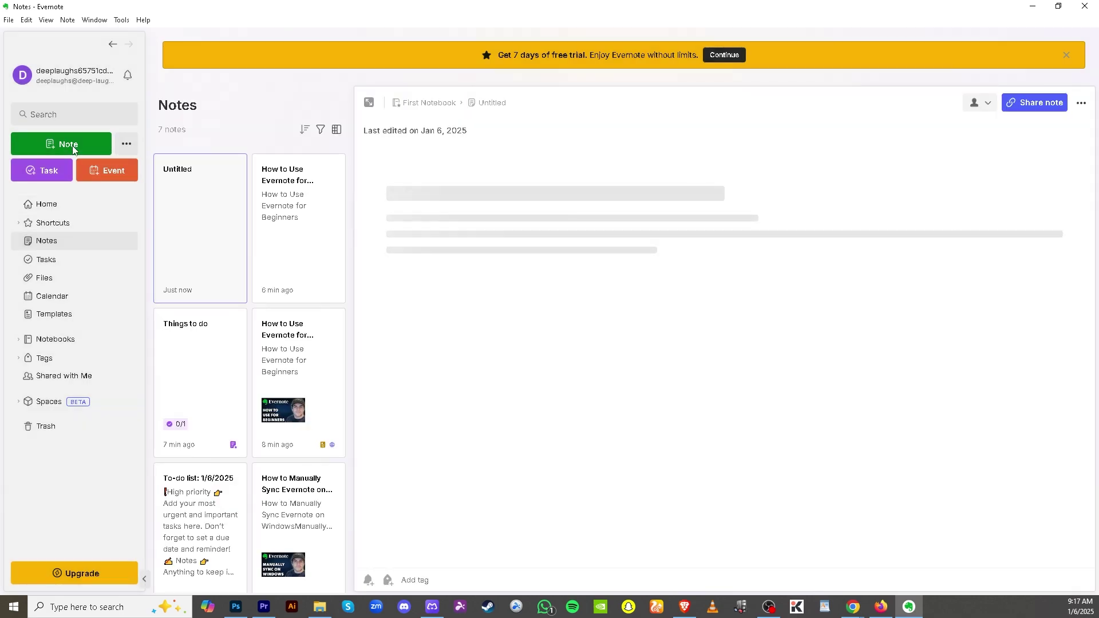
{"action": "left_click", "coordinate": [70, 316]}
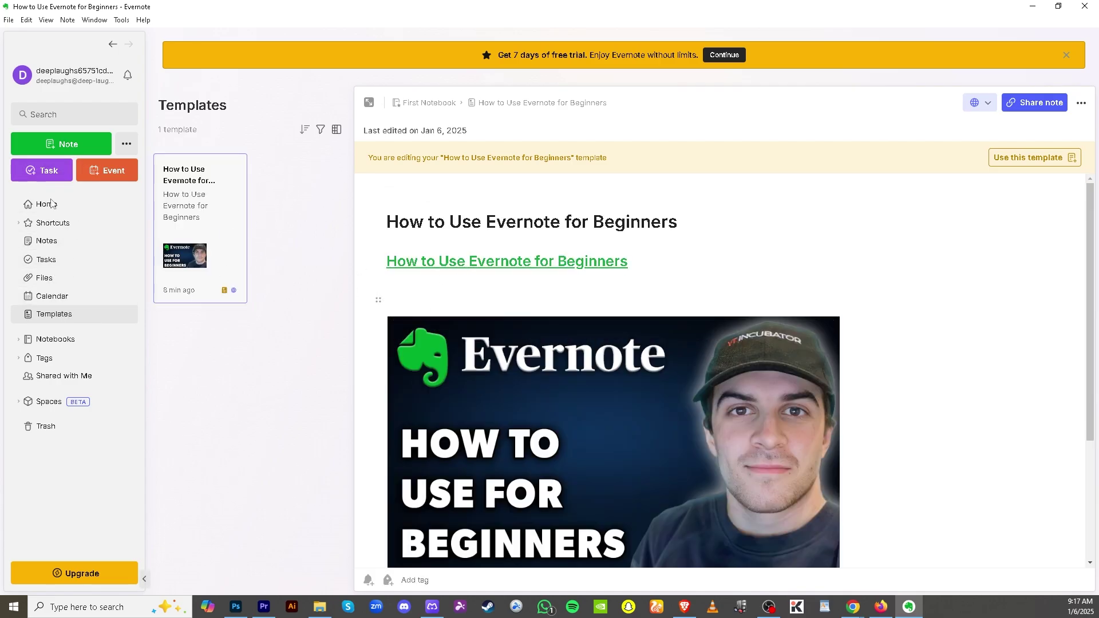
{"action": "left_click", "coordinate": [65, 360]}
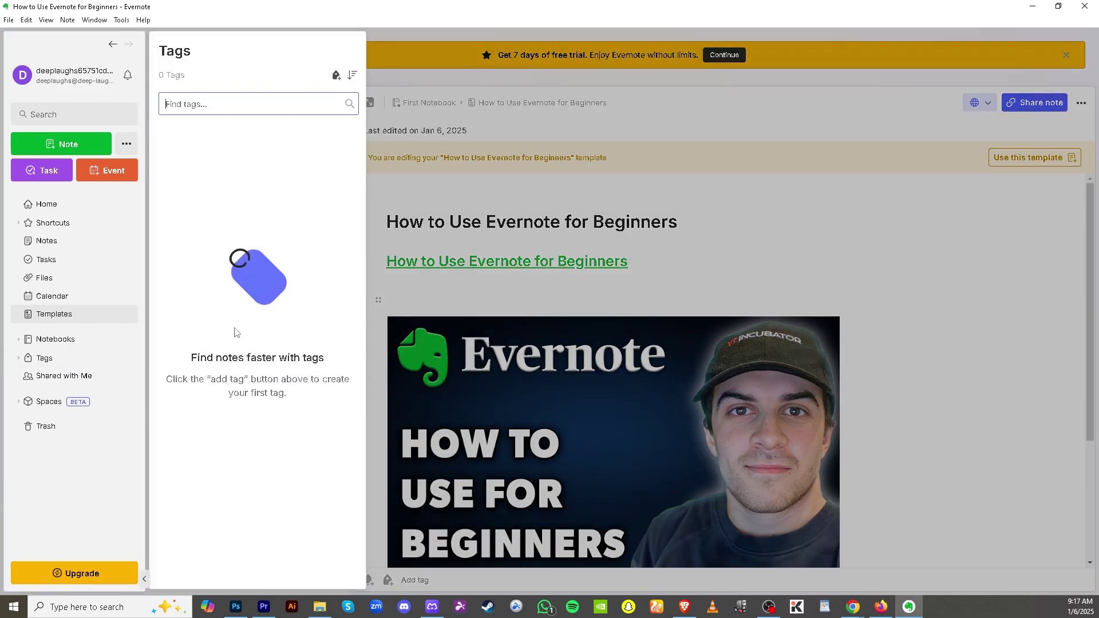
{"action": "left_click", "coordinate": [660, 196]}
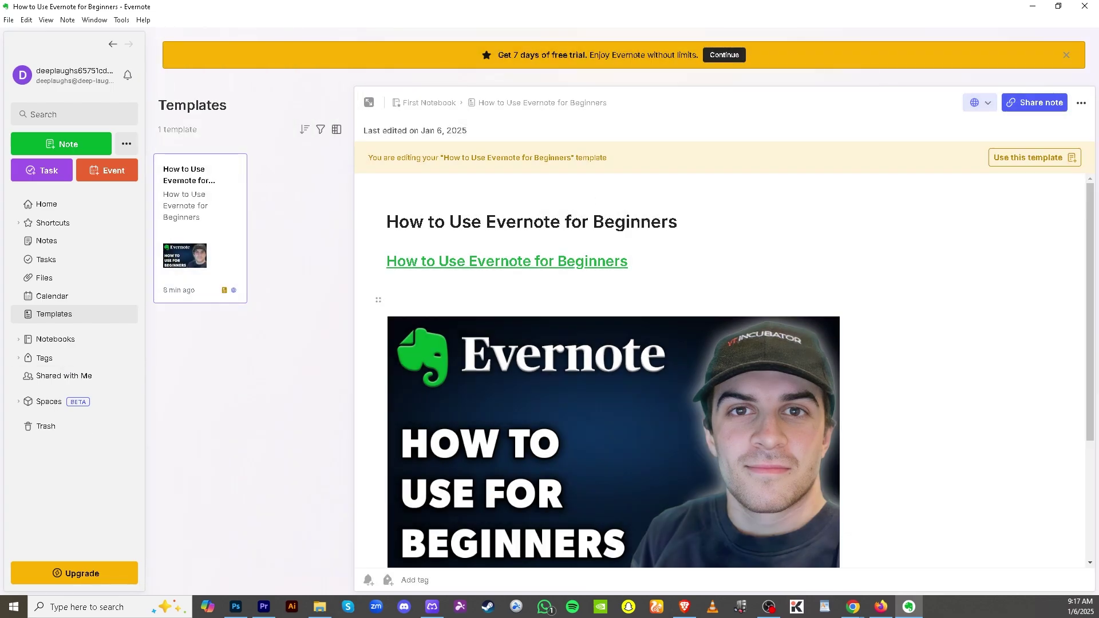